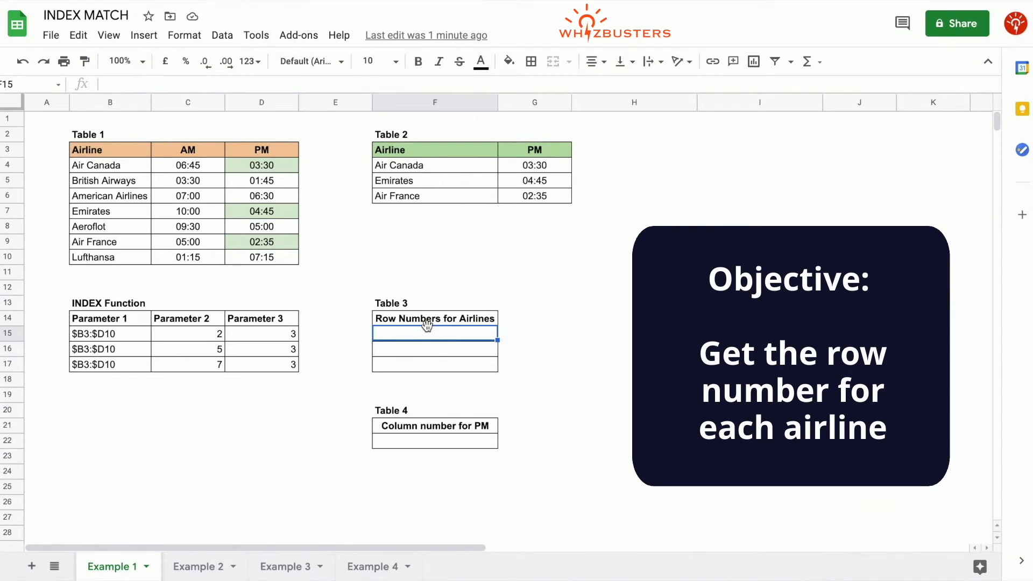
Enter =match(F4,$B$3:$B$10,0) in F15 of Table 3 to get Air Canada's row number with an exact match.
type("=match(")
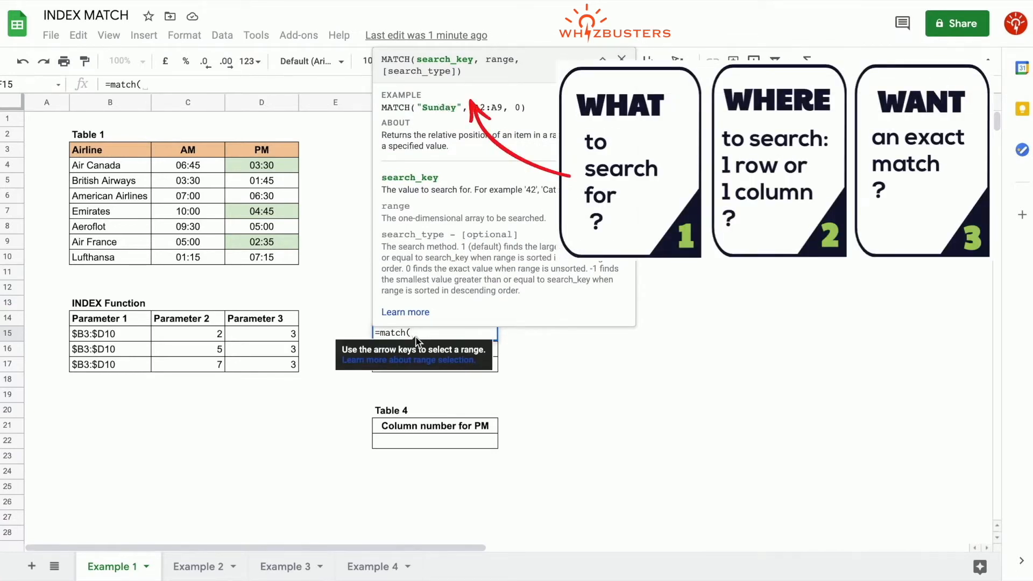
left_click(442, 165)
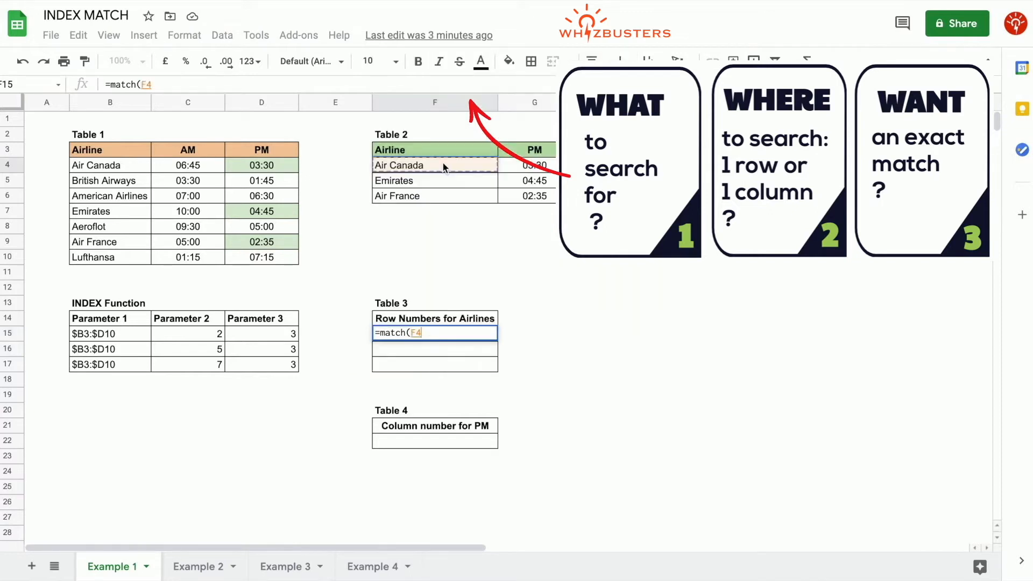
type(",")
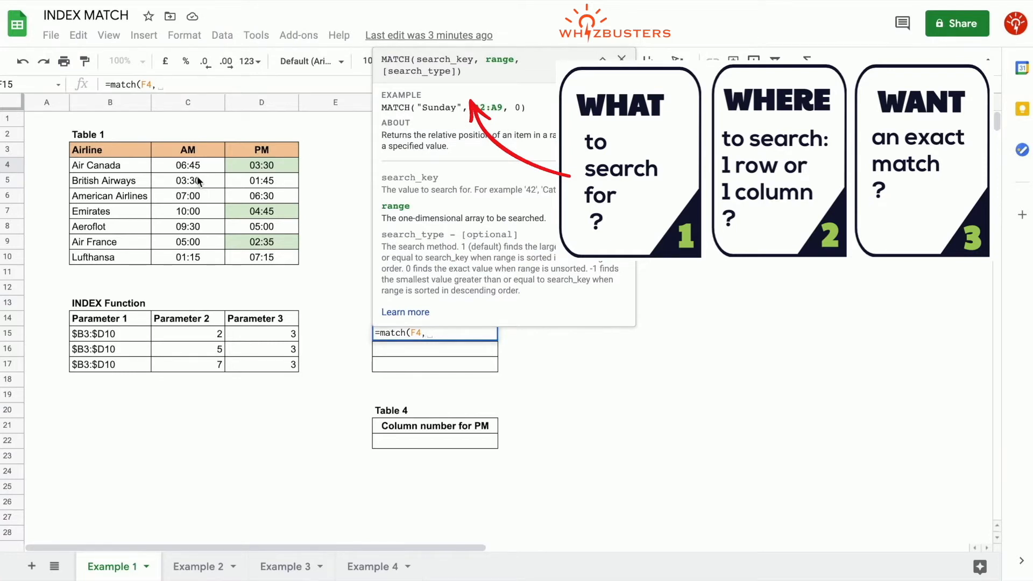
left_click_drag(117, 152, 118, 260)
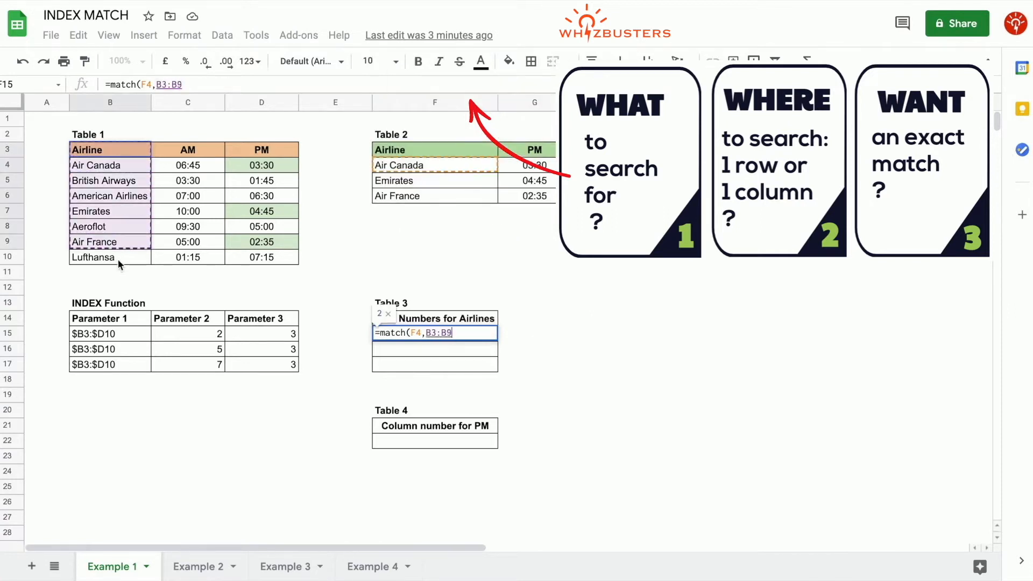
key("F4")
type(",")
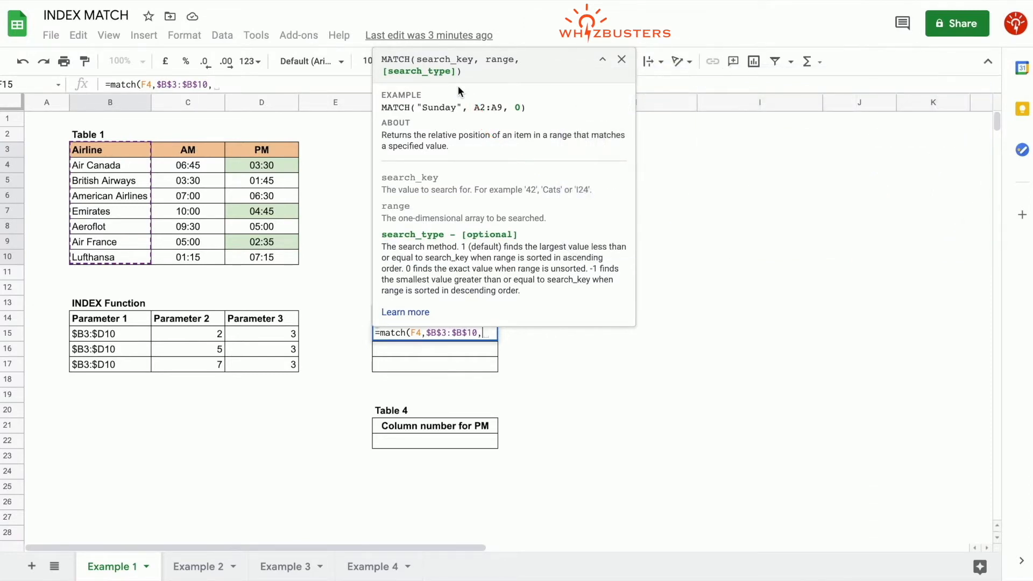
type("0")
key("Return")
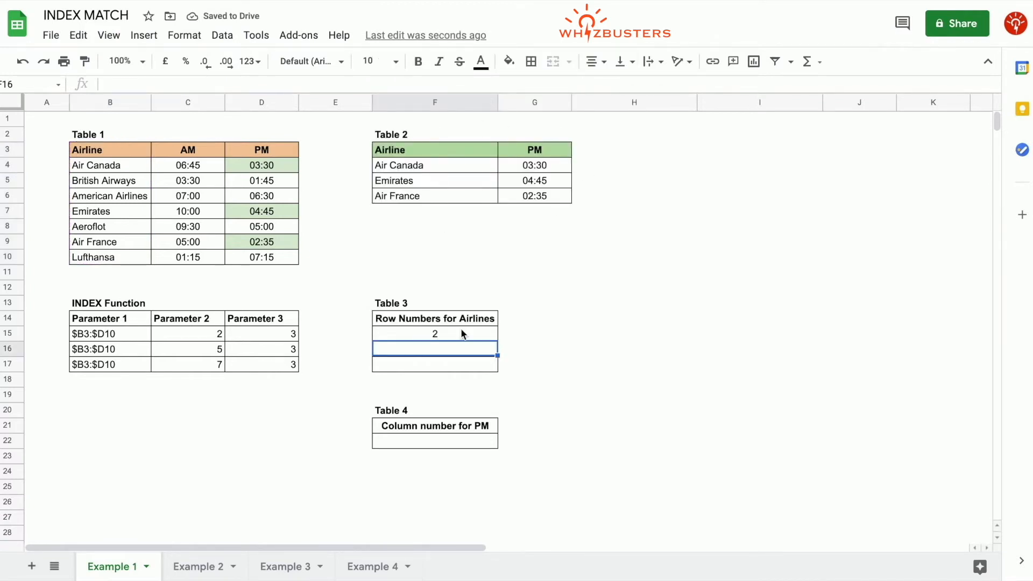
Copy the MATCH formula down to F16:F17 for Emirates and Air France, and check the copied formulas.
left_click(450, 349)
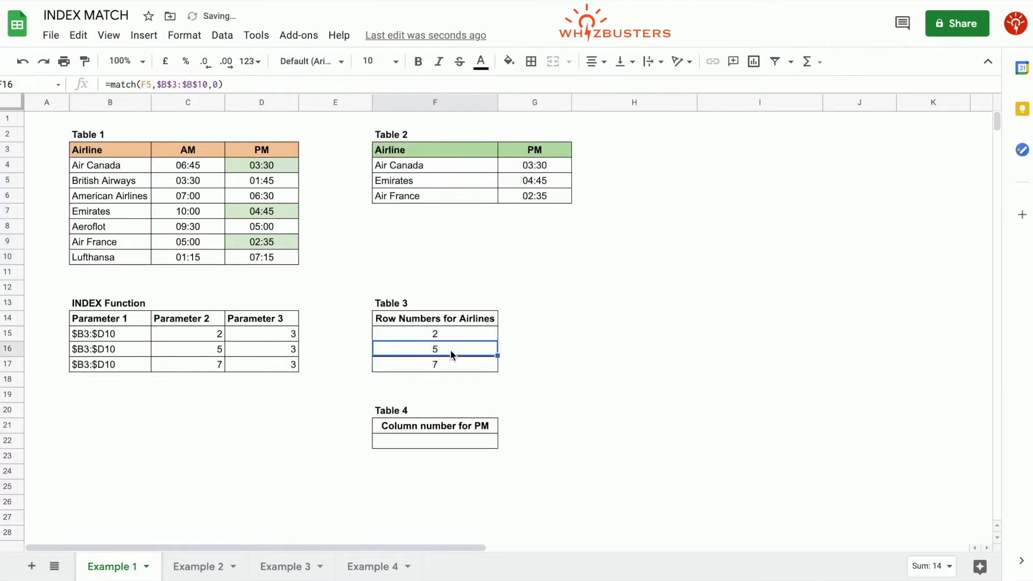
left_click(424, 179)
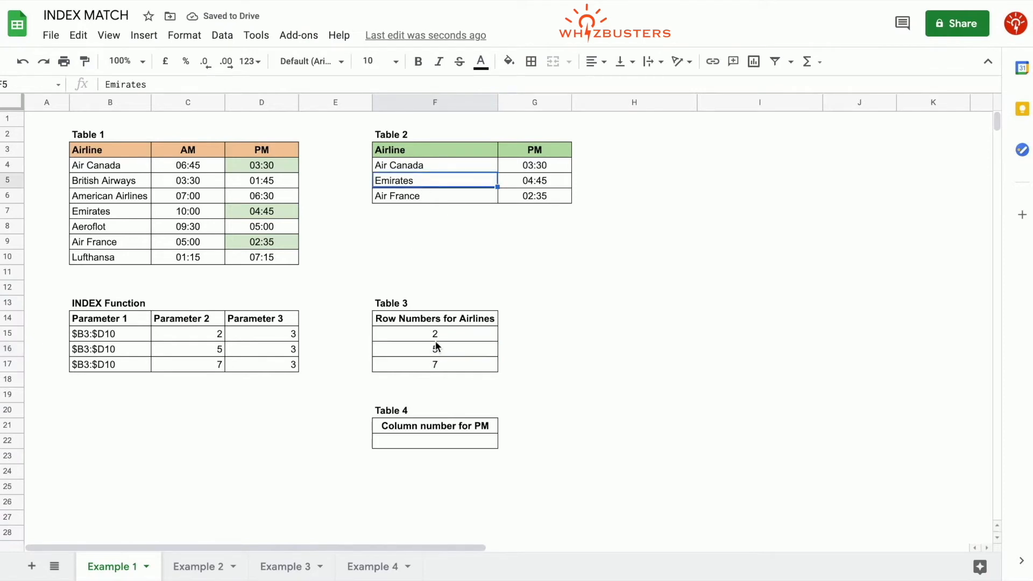
left_click(434, 365)
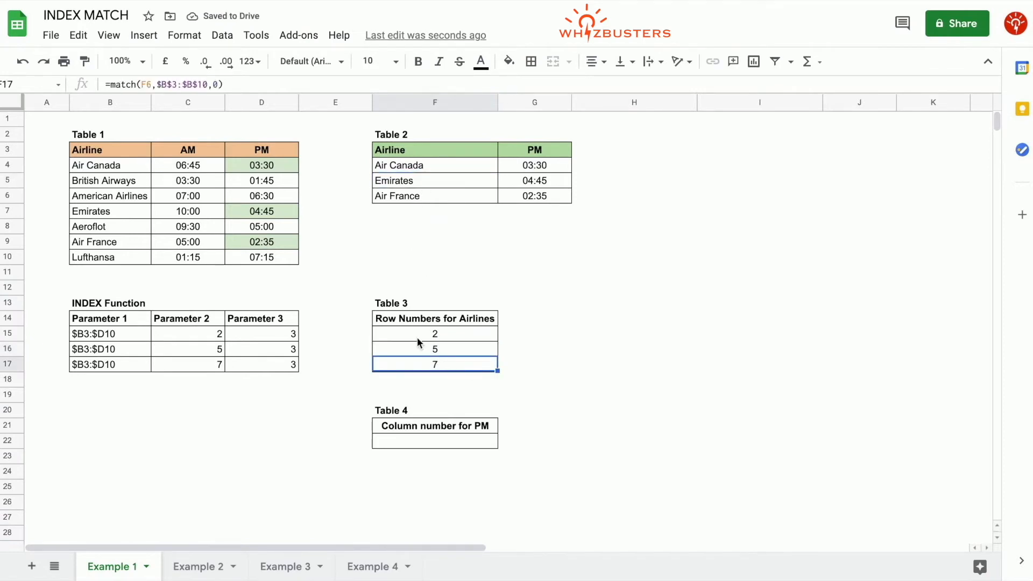
key("Down")
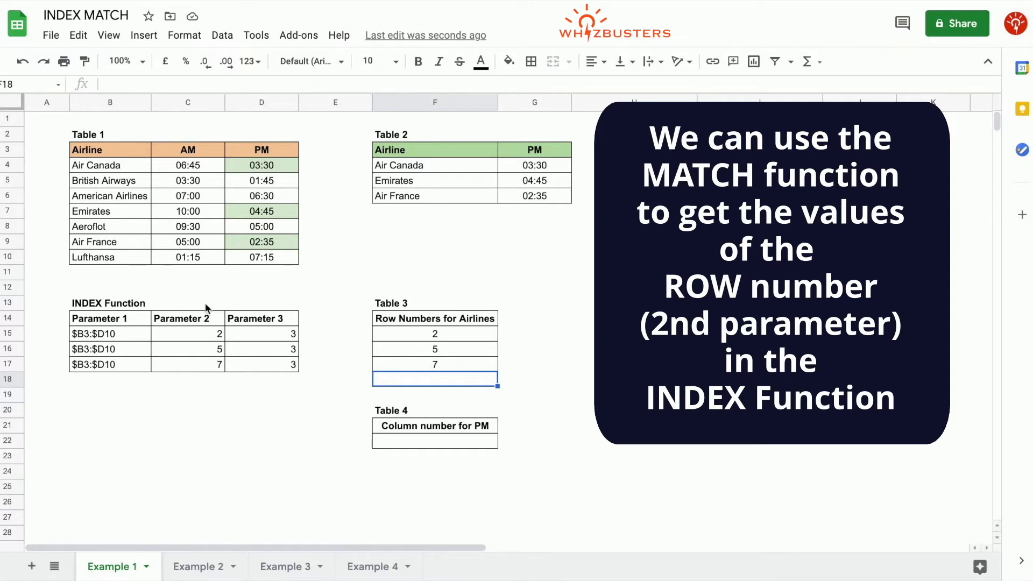
Enter =match(G3,$B$3:$D$3,0) in F22 of Table 4 to get the PM column number with an exact match.
left_click(422, 446)
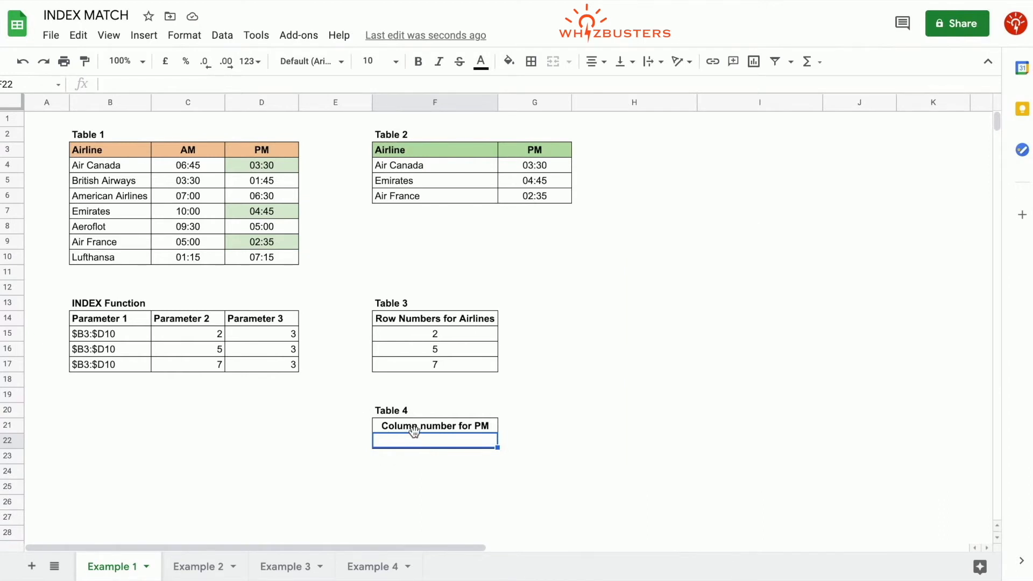
type("=mat")
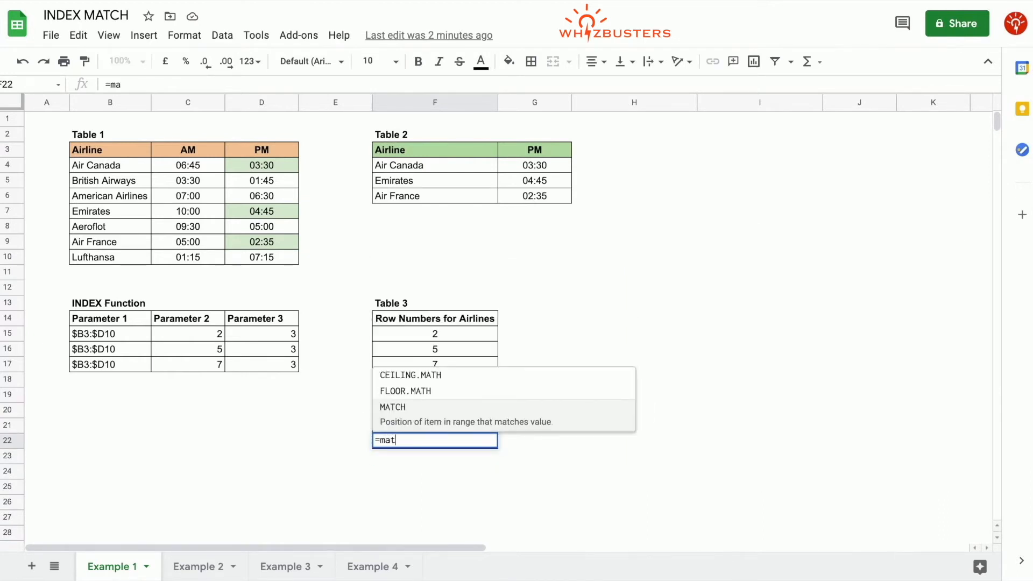
type("ch(")
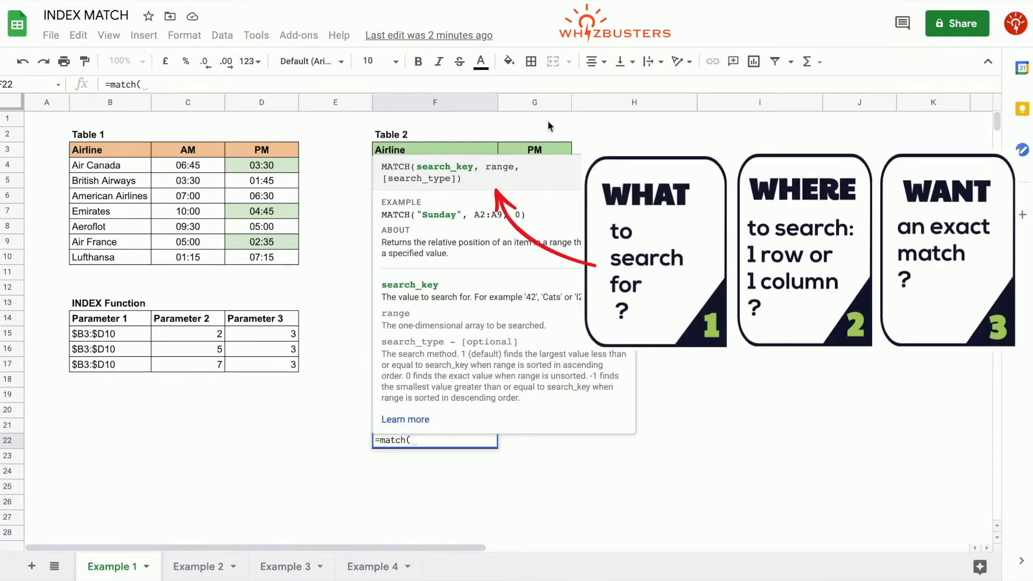
left_click(540, 150)
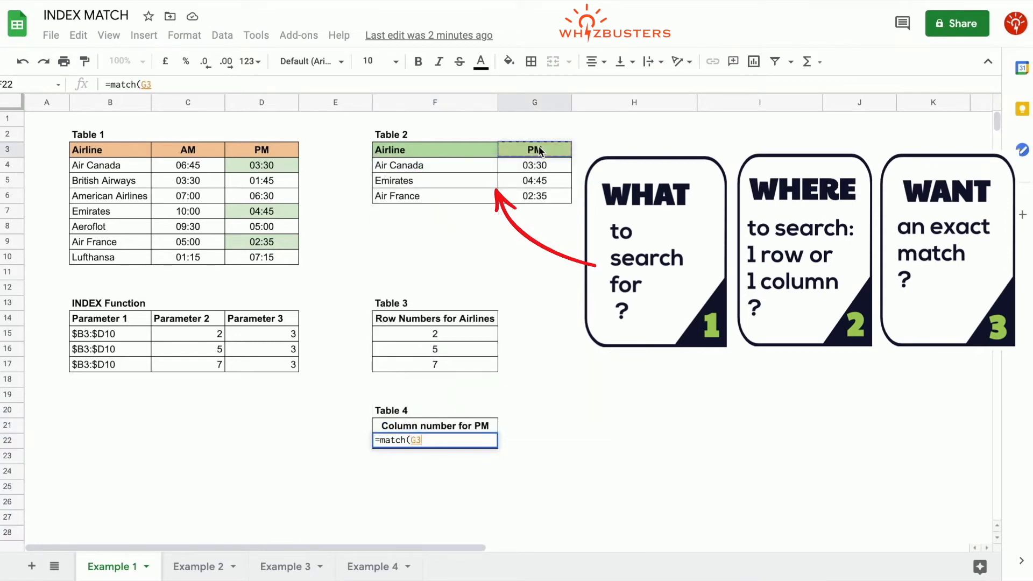
type(",")
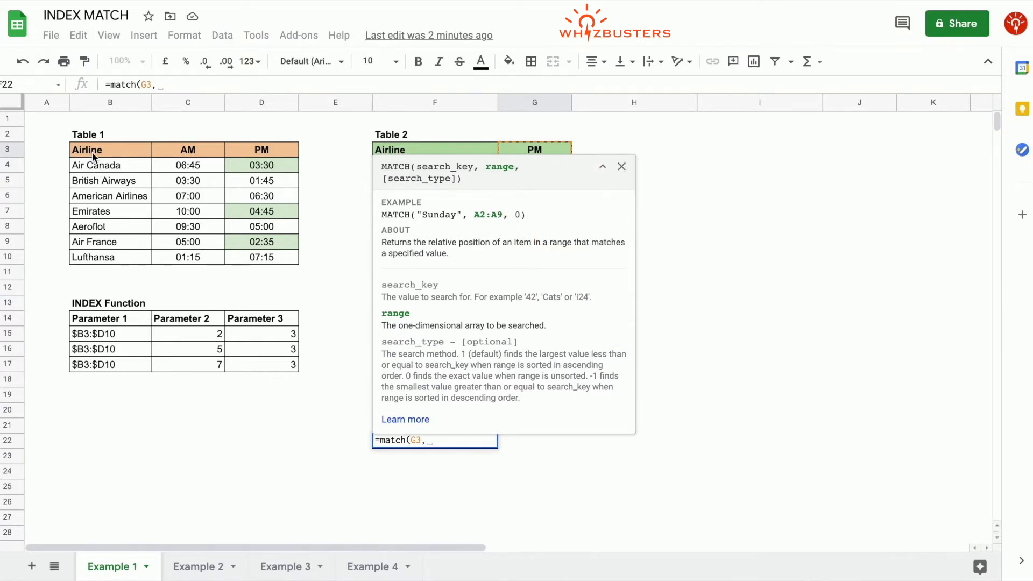
left_click_drag(92, 152, 260, 152)
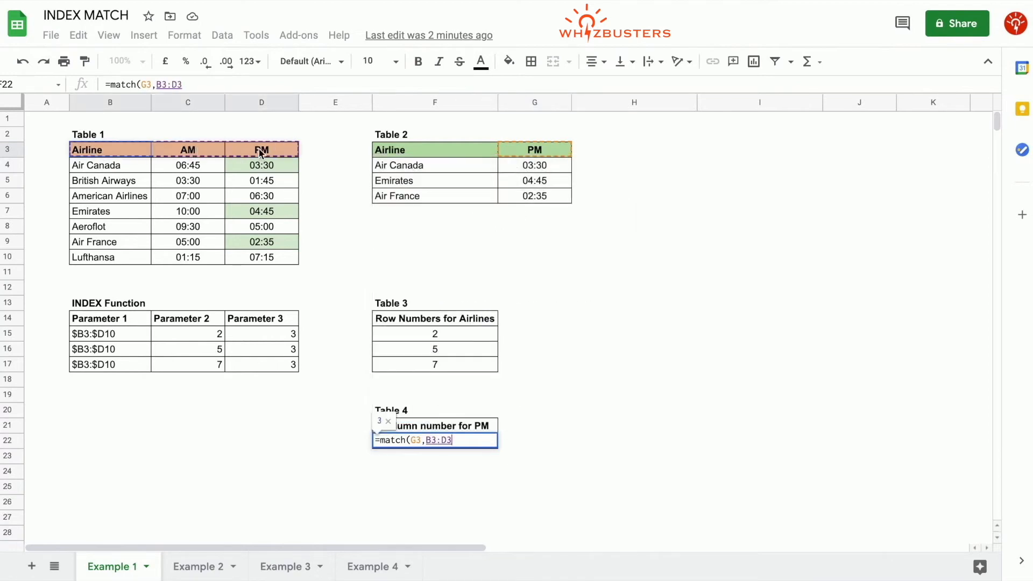
left_click(170, 86)
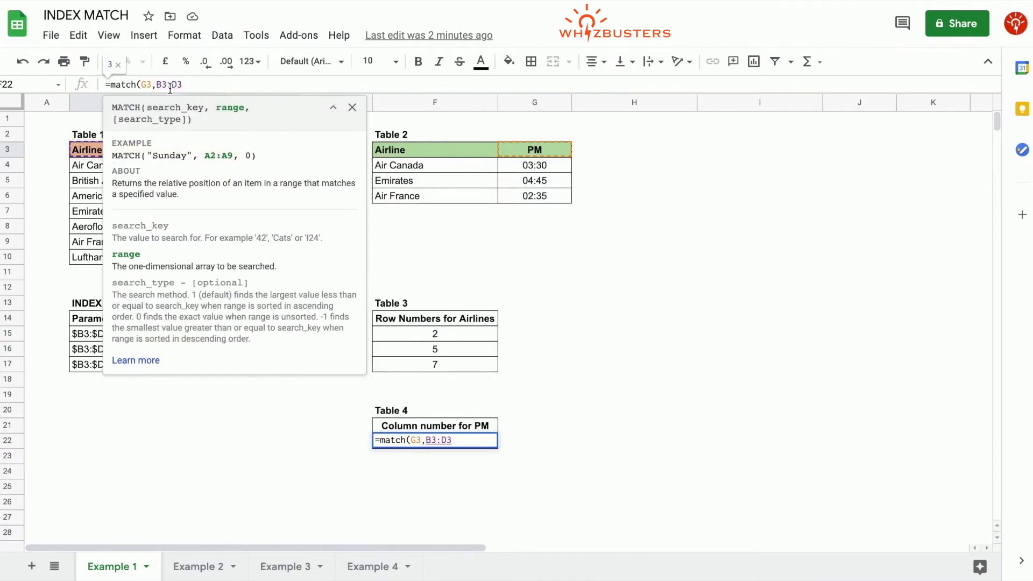
key("F4")
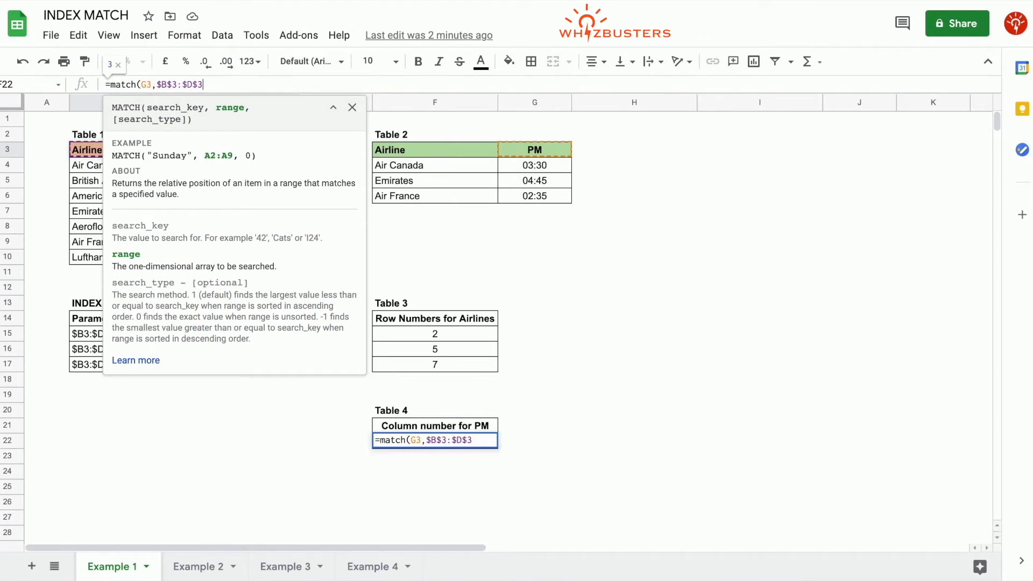
type(", ")
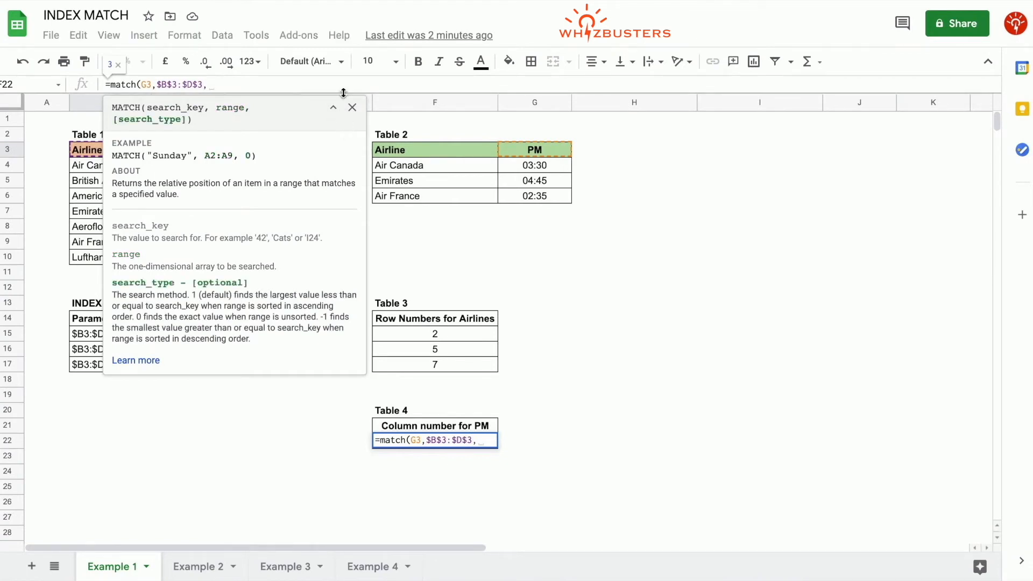
type("0)")
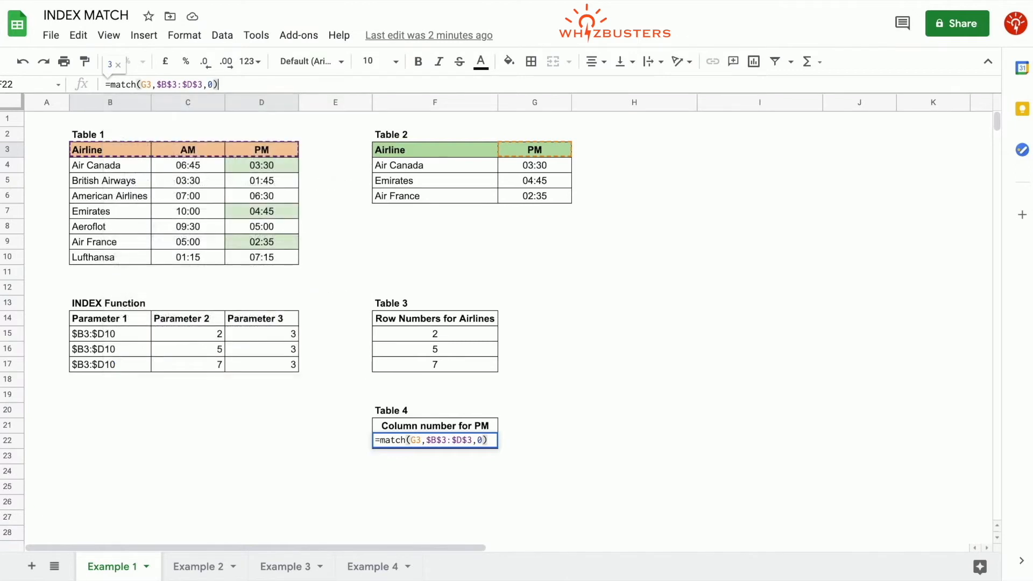
key("Return")
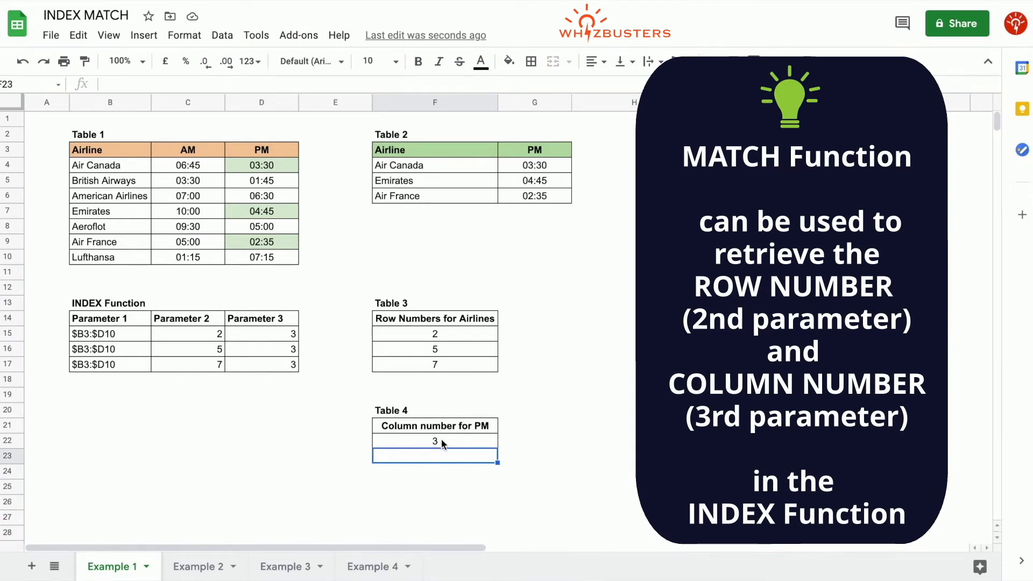
left_click(442, 442)
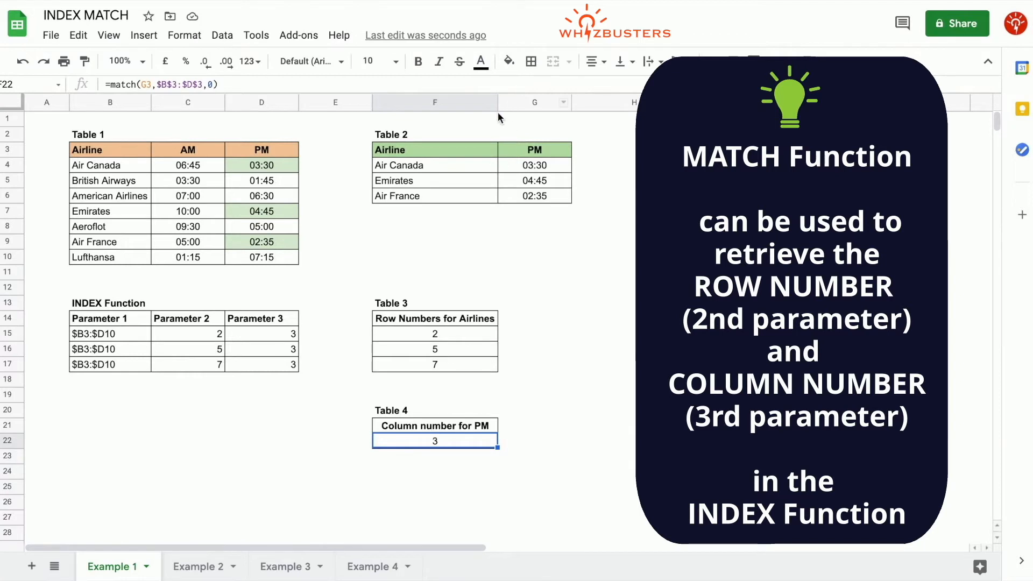
Replace the row argument 2 in G4's INDEX formula with match(F4,$B$3:$B$10,0) copied from F15.
left_click(522, 166)
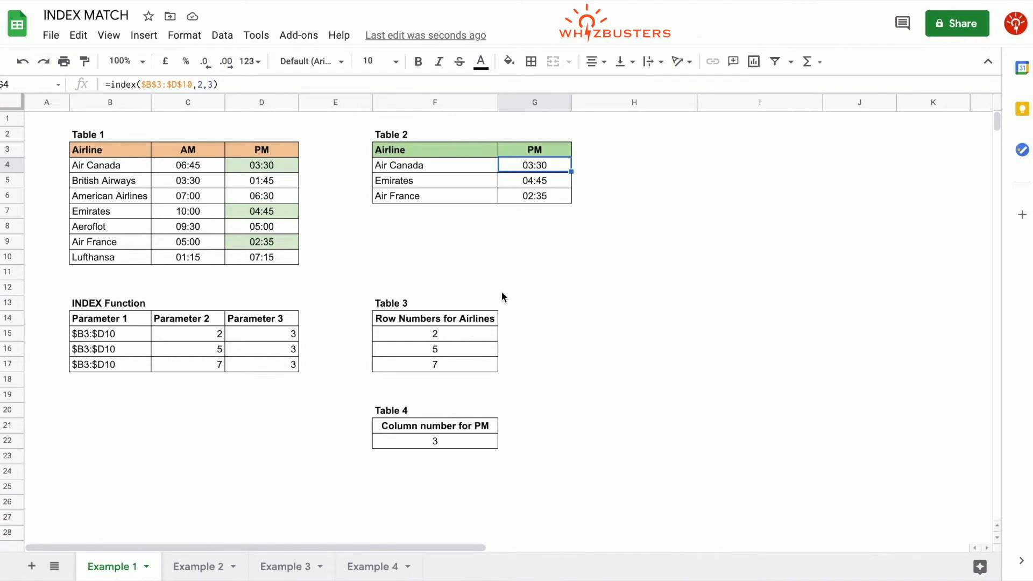
left_click(456, 335)
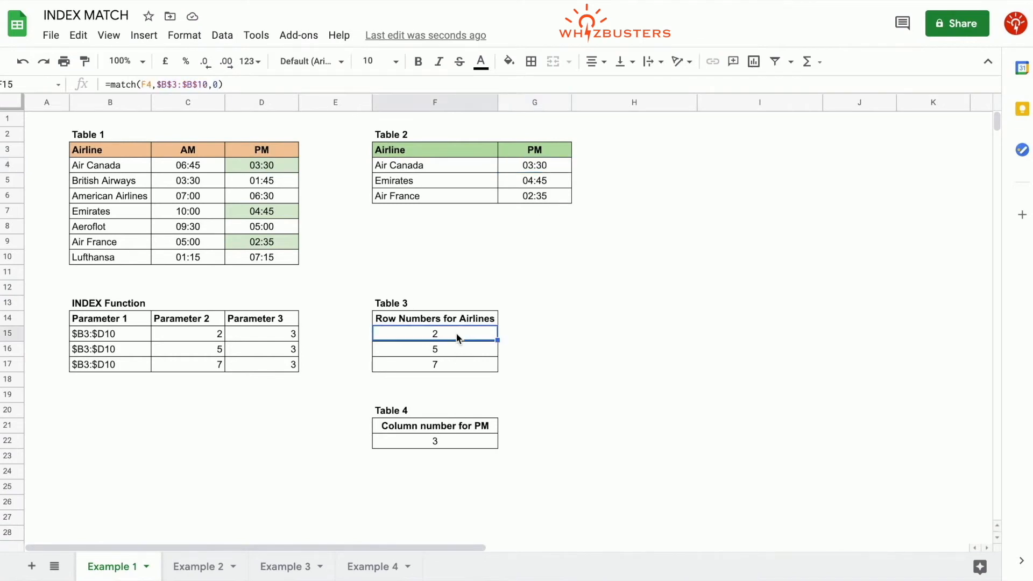
left_click(238, 85)
key("Return")
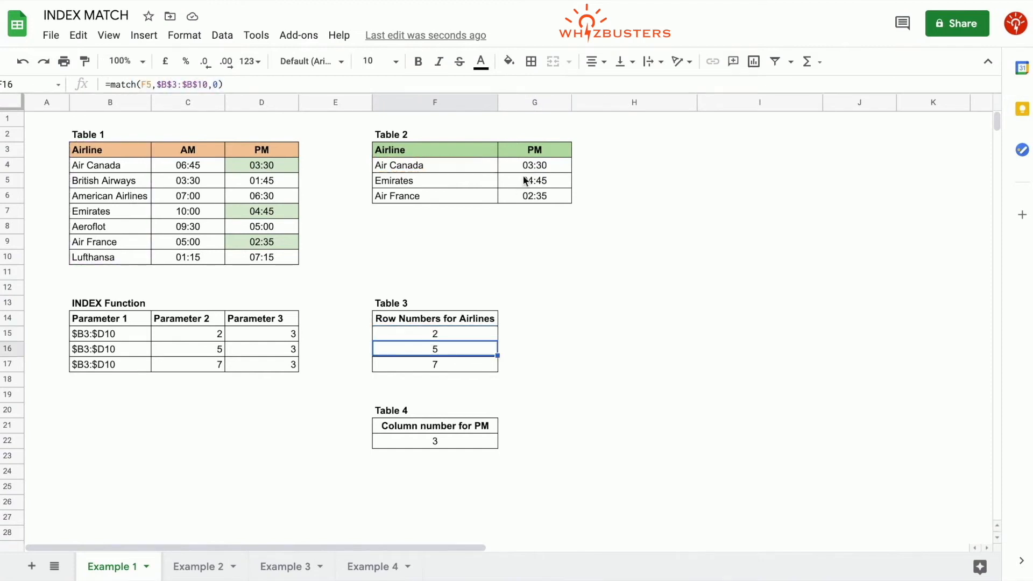
left_click(535, 167)
double_click(200, 84)
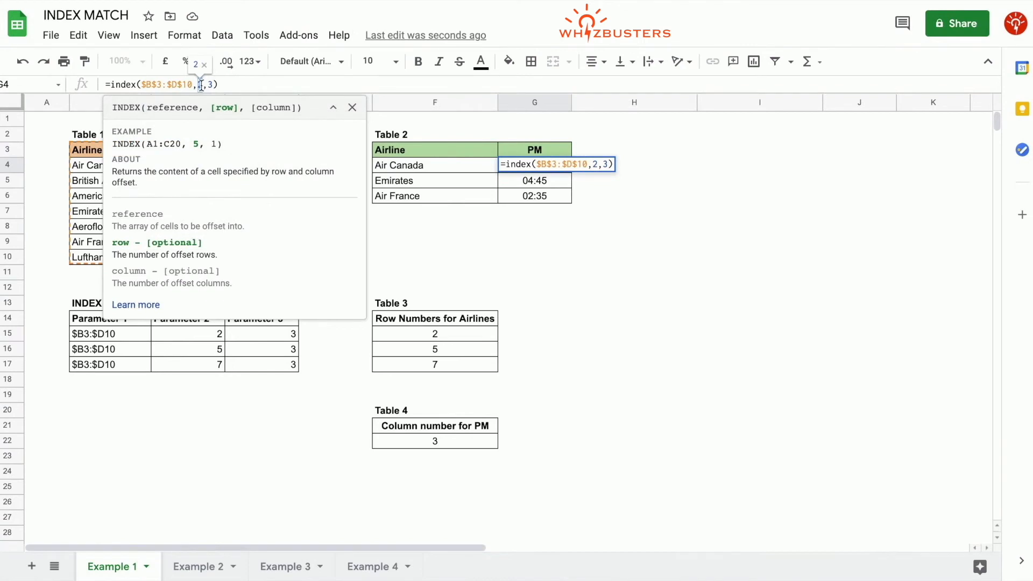
right_click(201, 85)
left_click(239, 214)
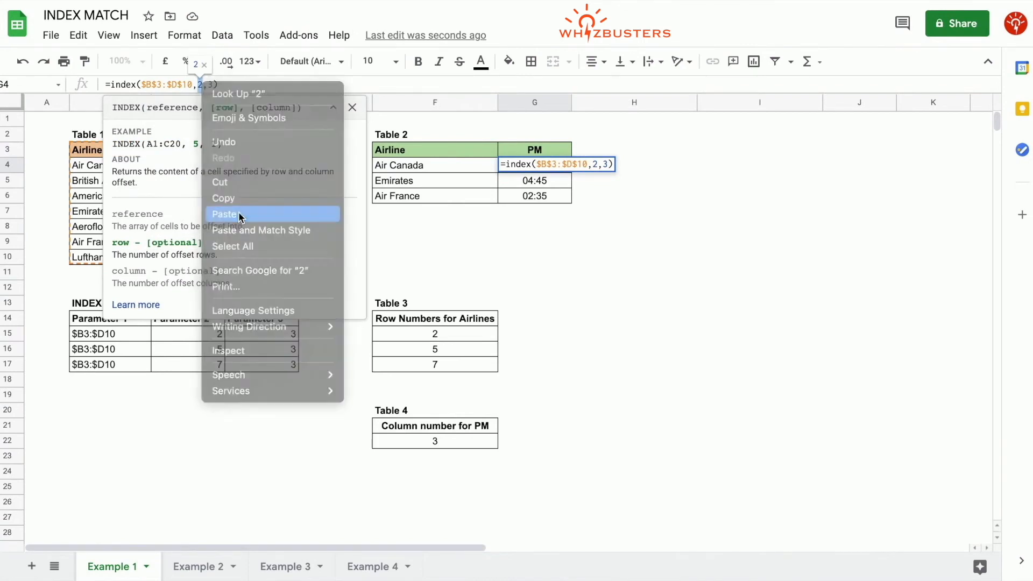
key("Return")
left_click(554, 163)
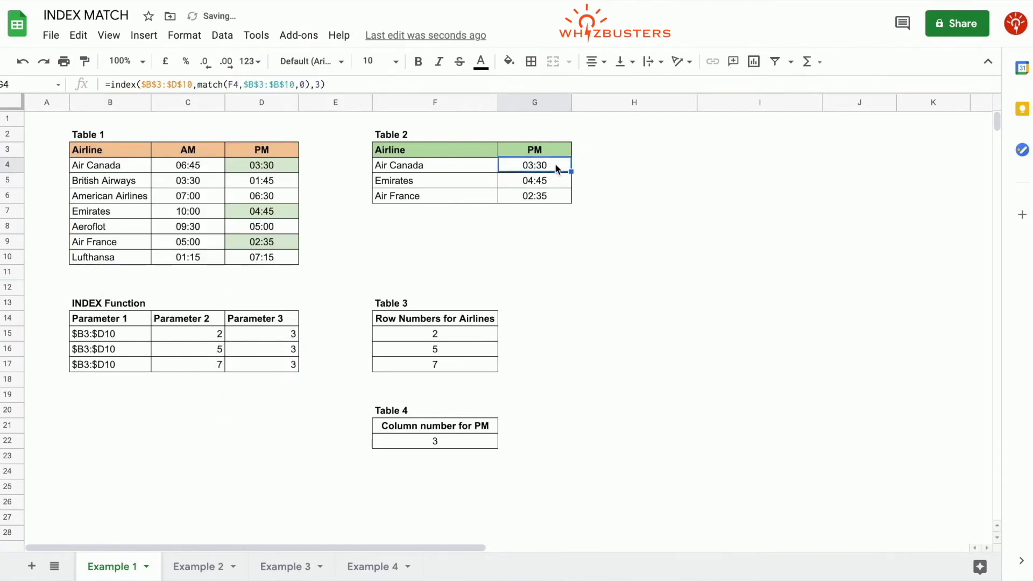
Replace the column argument 3 in G4's INDEX formula with match(G3,$B$3:$D$3,0) copied from F22.
left_click(435, 441)
left_click_drag(218, 84, 107, 92)
key("ctrl+c")
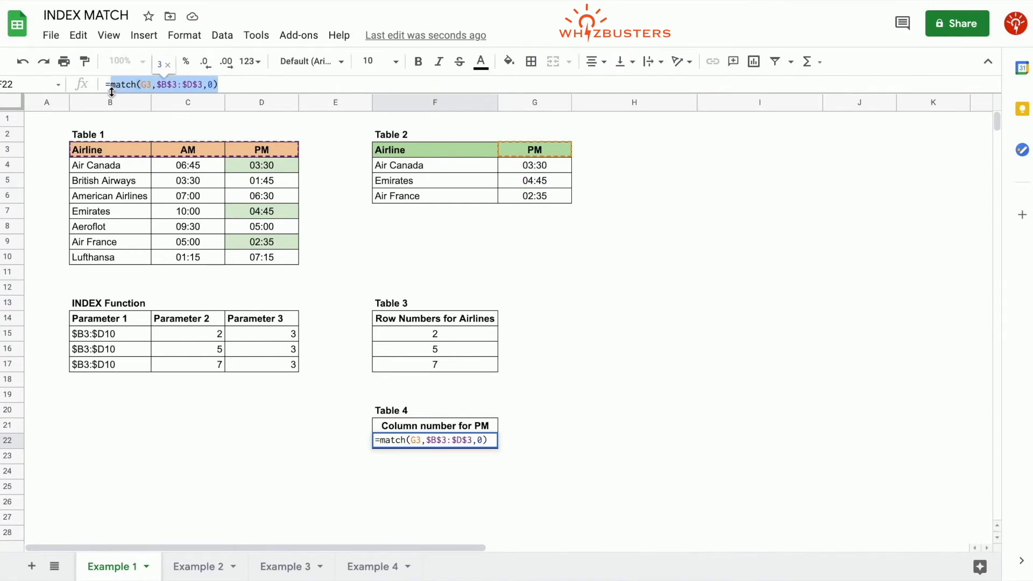
key("Return")
left_click(540, 163)
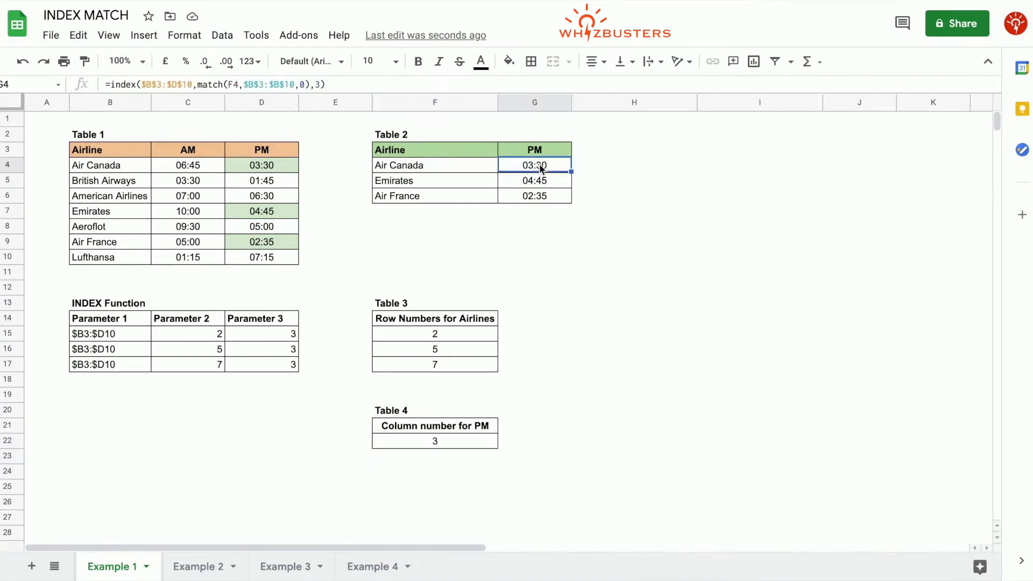
double_click(319, 84)
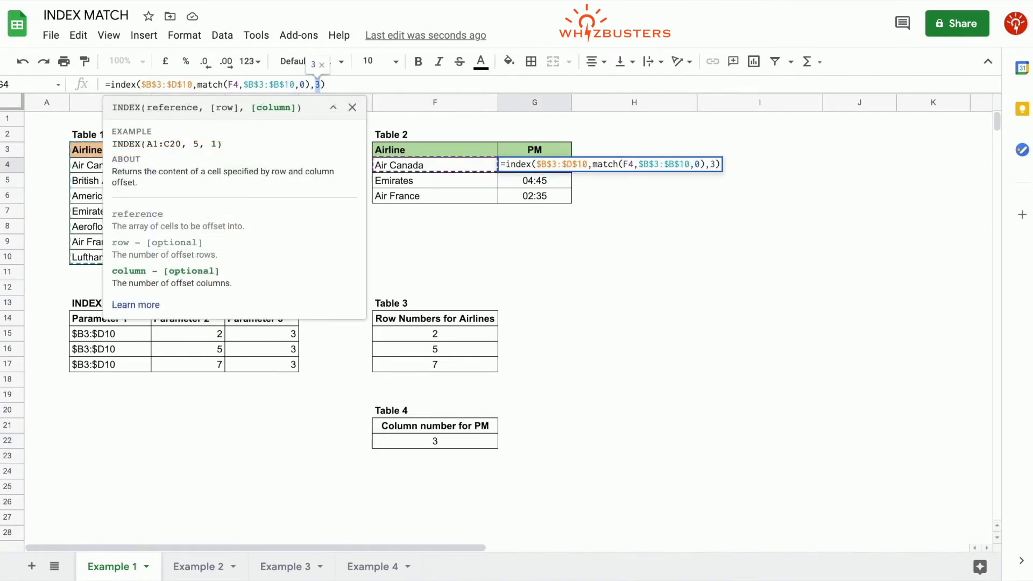
key("ctrl+v")
left_click(555, 162)
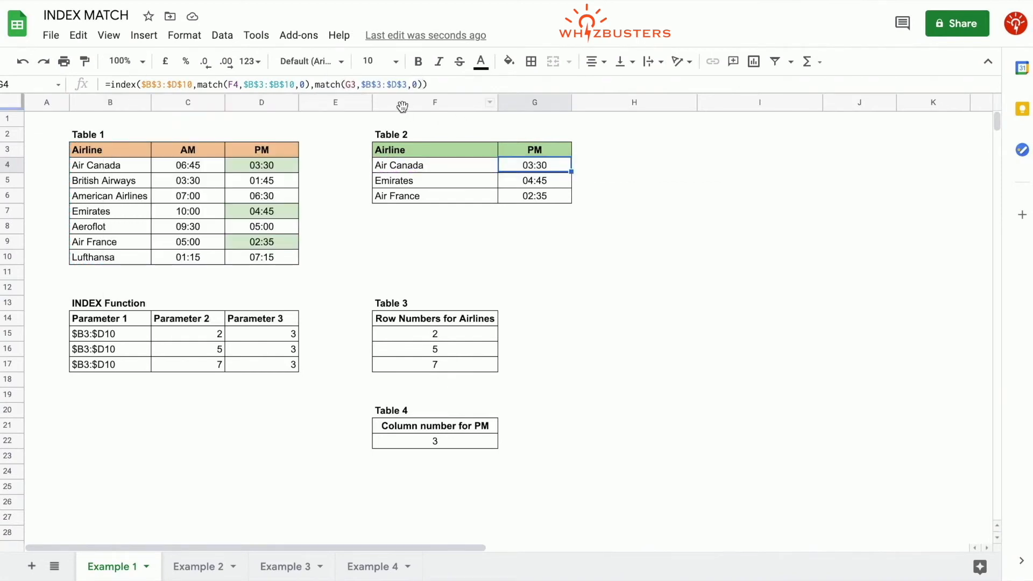
Lock the row of the G3 reference in G4's second MATCH function, making it G$3.
left_click(355, 85)
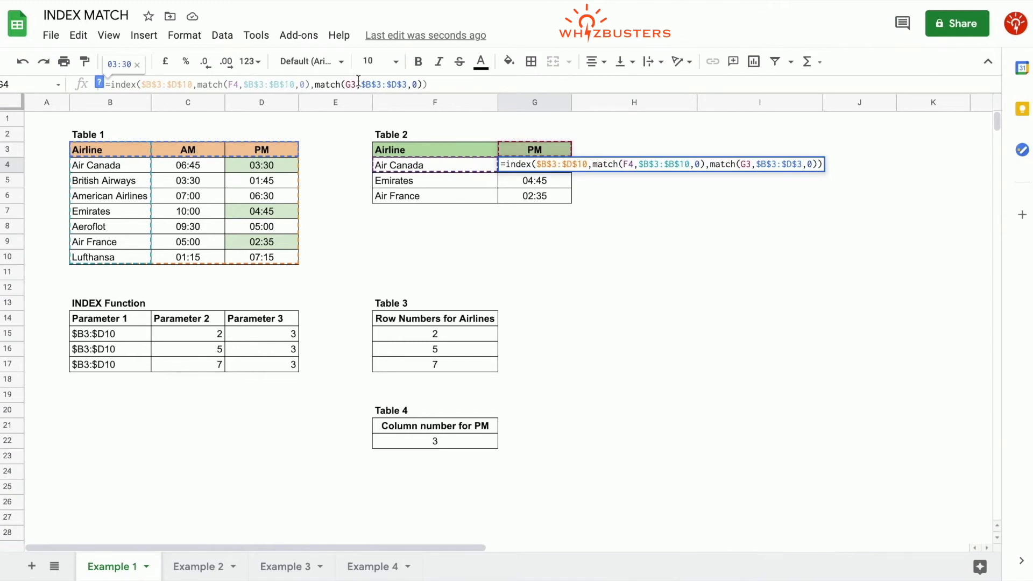
type("$")
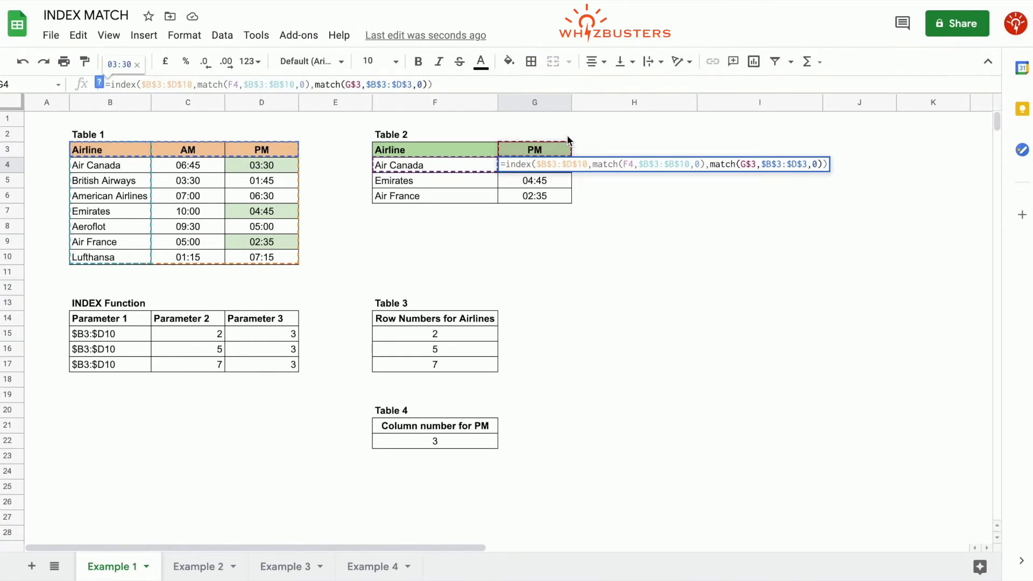
left_click(554, 166)
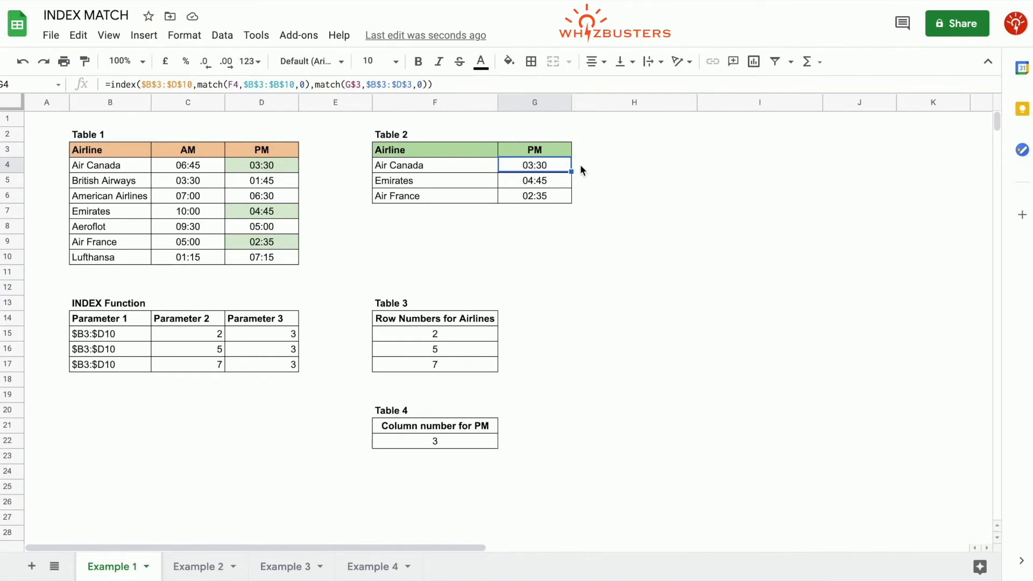
Add an AM column beside PM in Table 2, with matching header format and cell borders, and narrow column H.
left_click(589, 148)
type("AM")
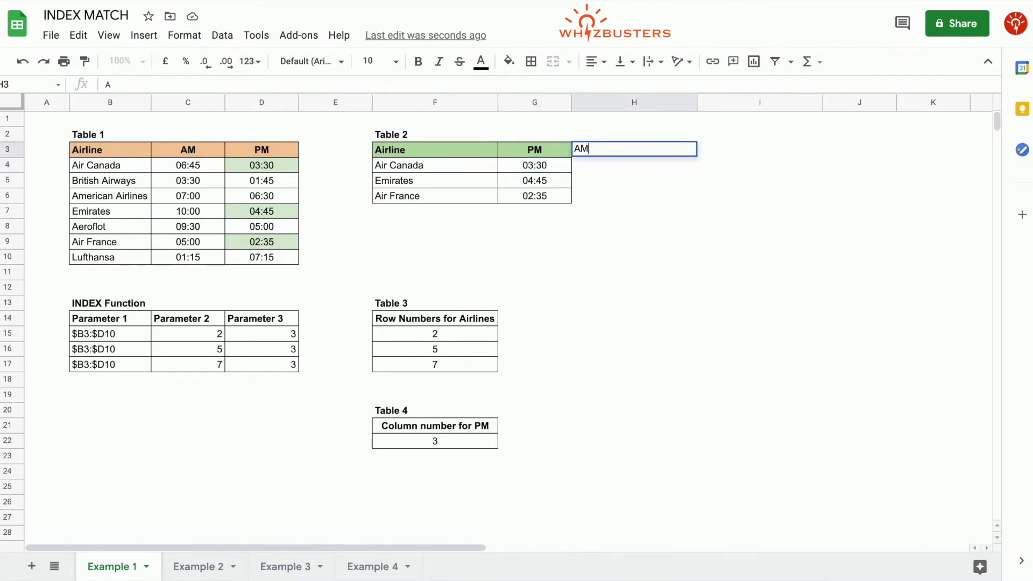
key("Return")
left_click(555, 152)
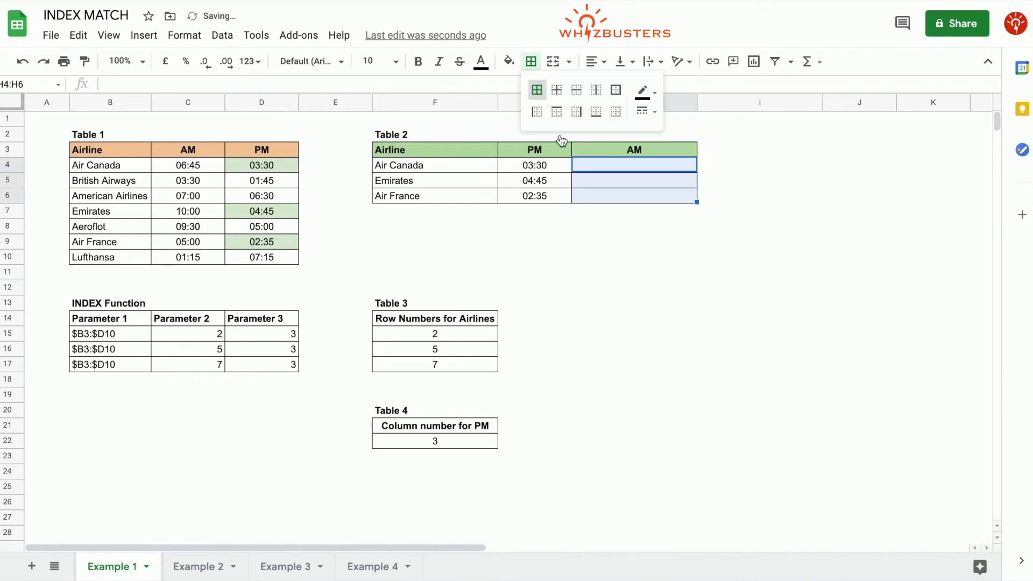
left_click(651, 238)
left_click_drag(700, 107, 663, 103)
left_click(640, 203)
Lock the column of the F4 reference in the first MATCH function of G4's formula, making it $F4.
left_click(530, 171)
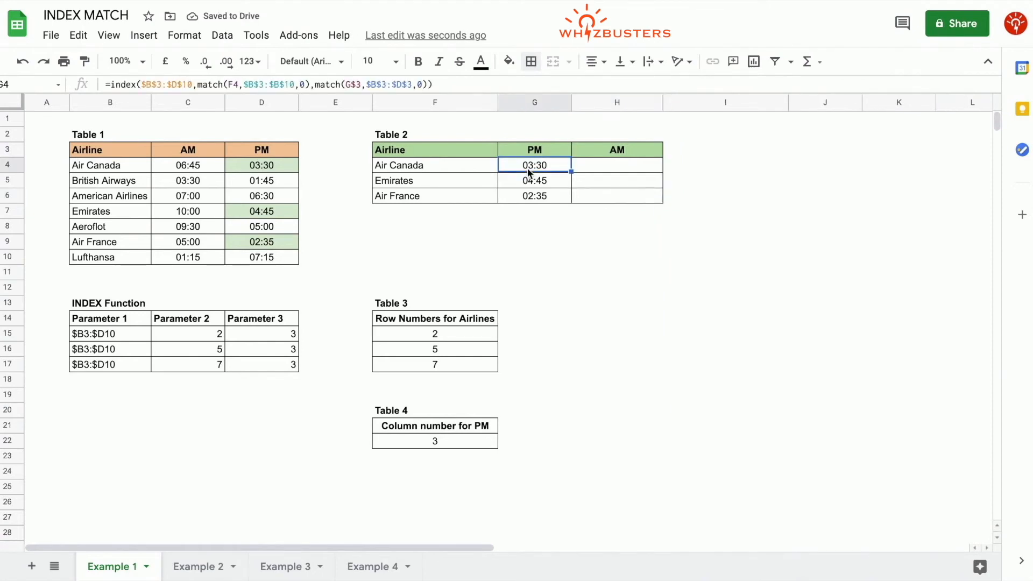
left_click(432, 165)
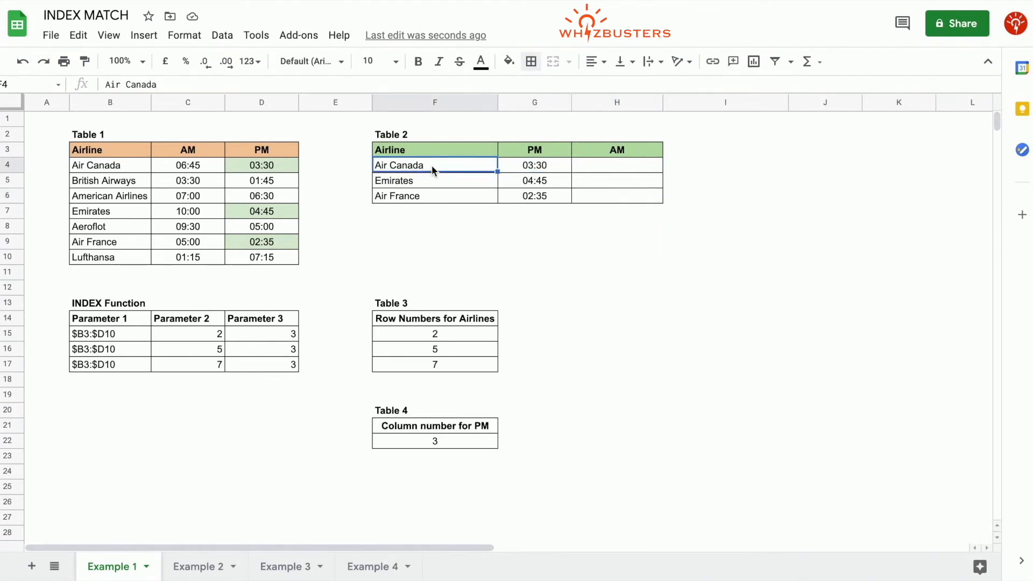
double_click(525, 171)
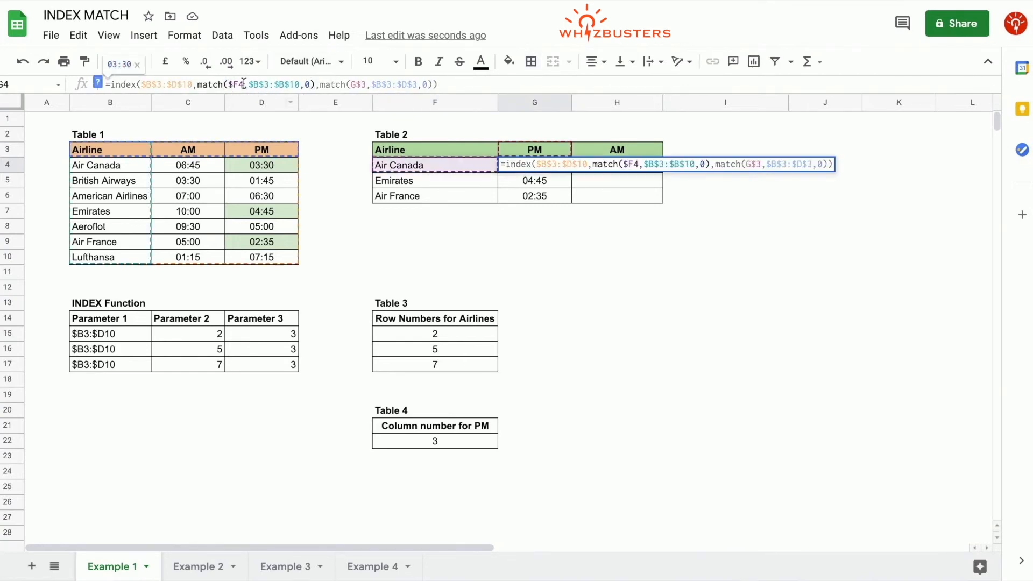
key("Return")
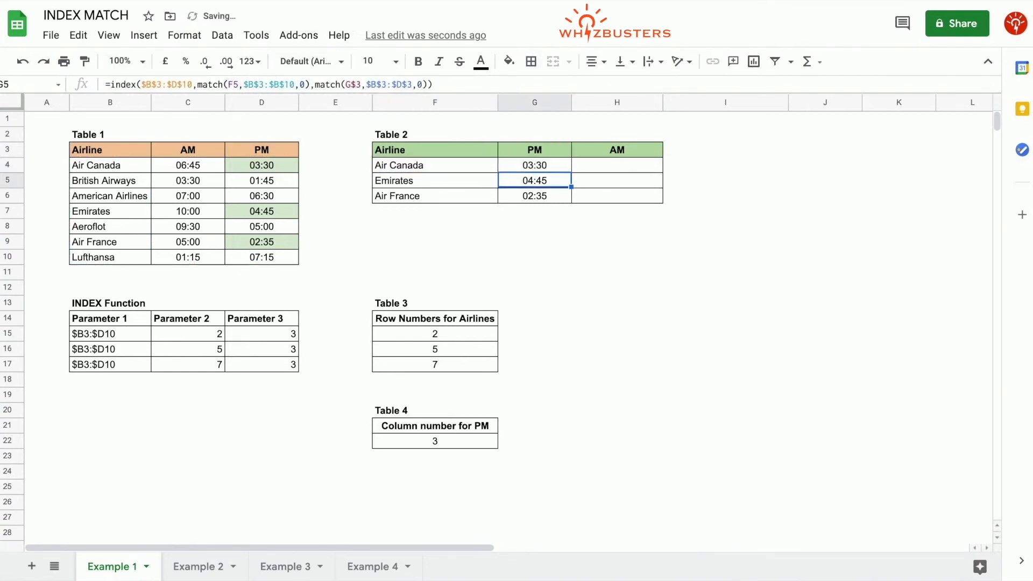
Fill G4's formula across G4:H6 and check the AM times against Table 1's AM column.
left_click(562, 168)
left_click_drag(571, 171, 645, 192)
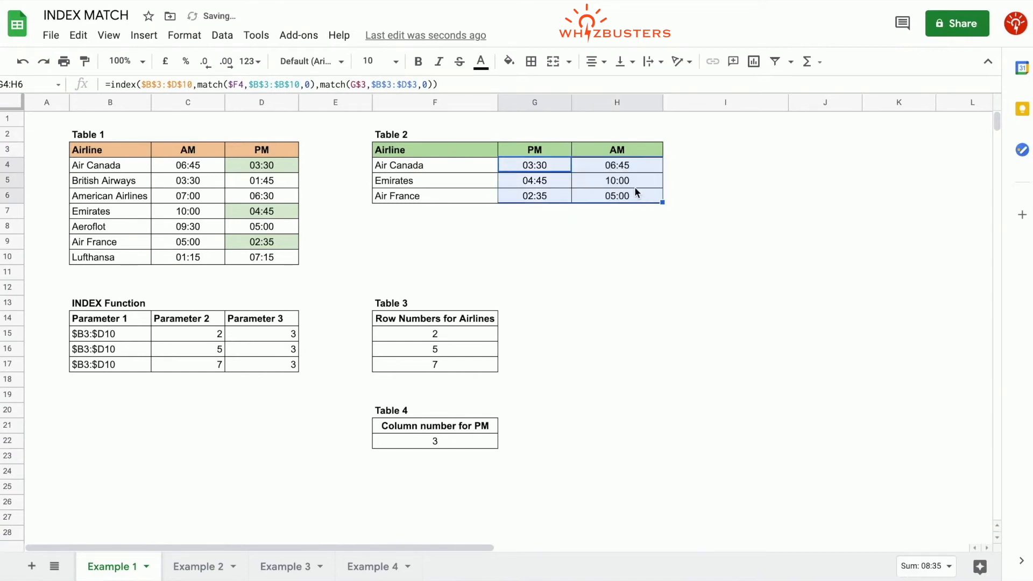
left_click(641, 170)
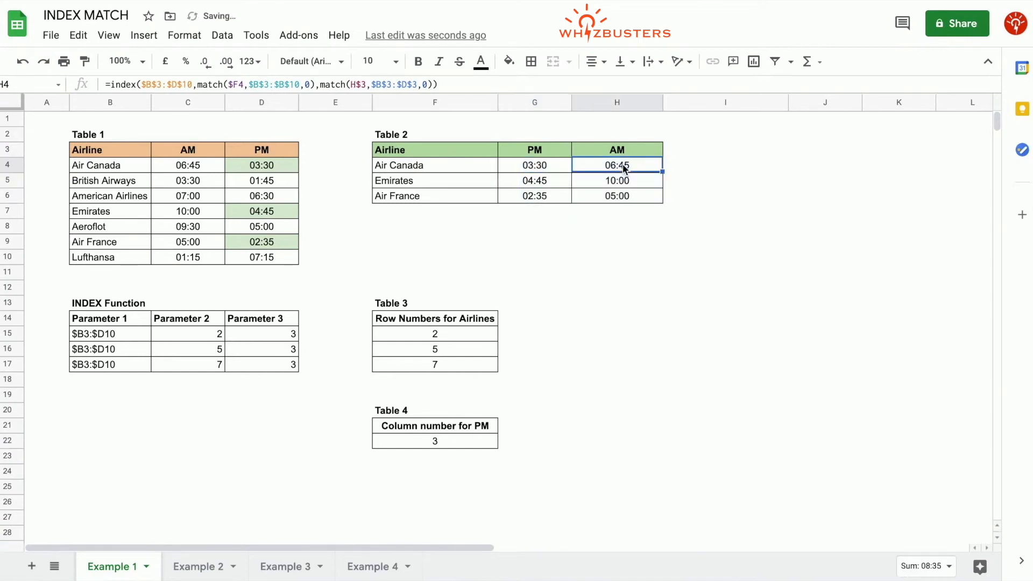
left_click(194, 169)
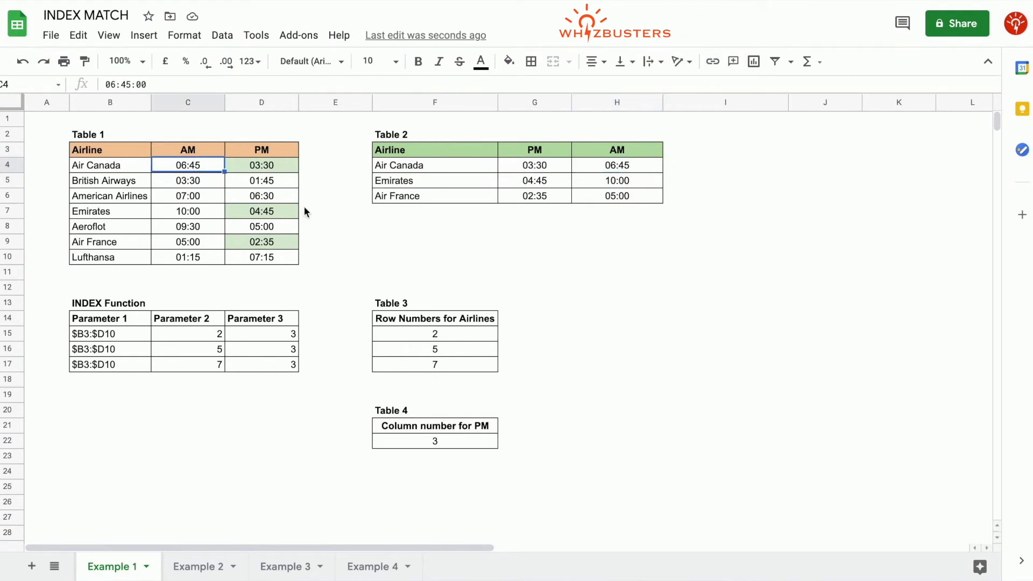
left_click(613, 180)
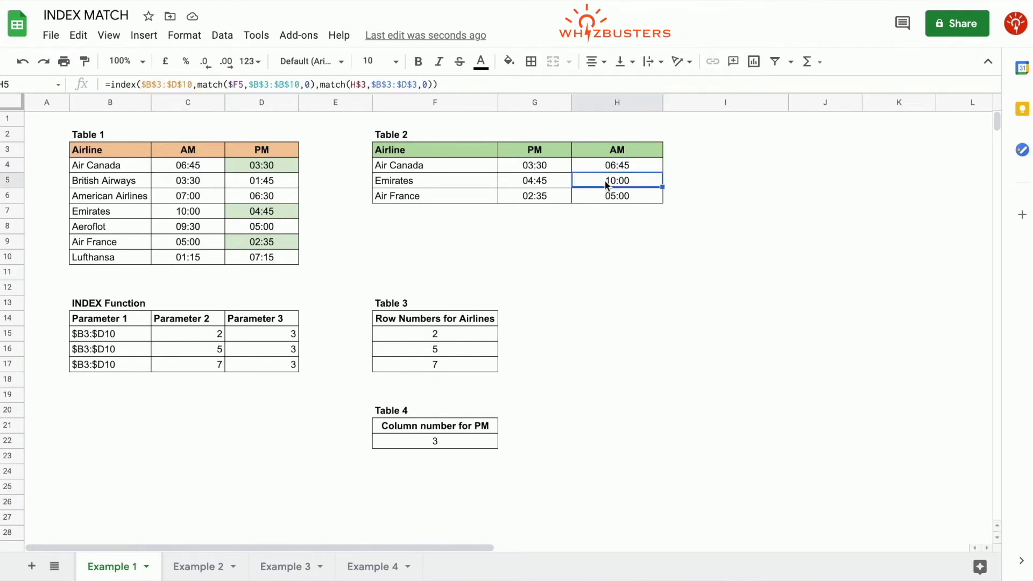
left_click(214, 243)
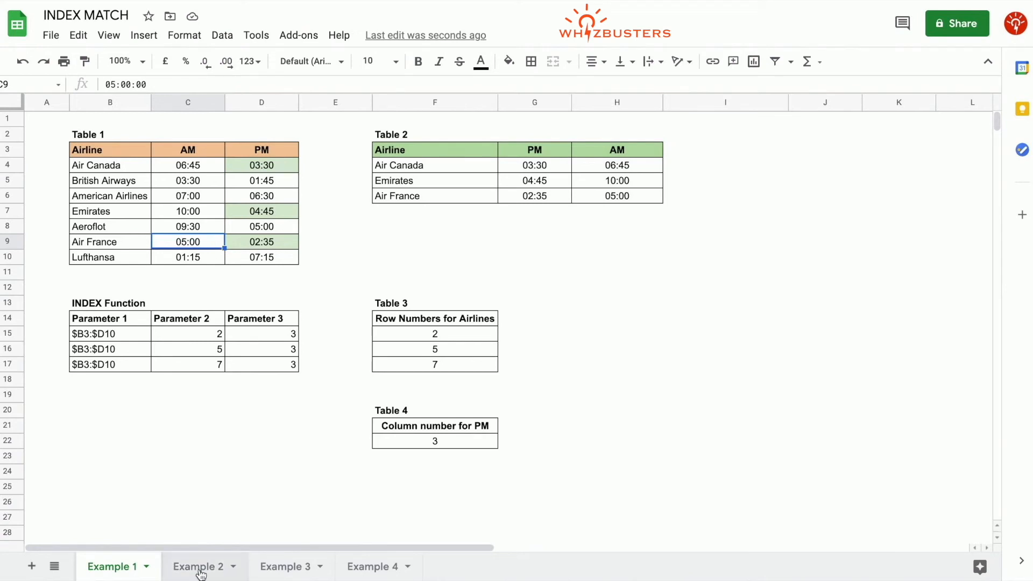
On the Example 2 sheet, start an INDEX formula in H4 with the absolute PM range $E$4:$E$10.
left_click(199, 570)
left_click(519, 166)
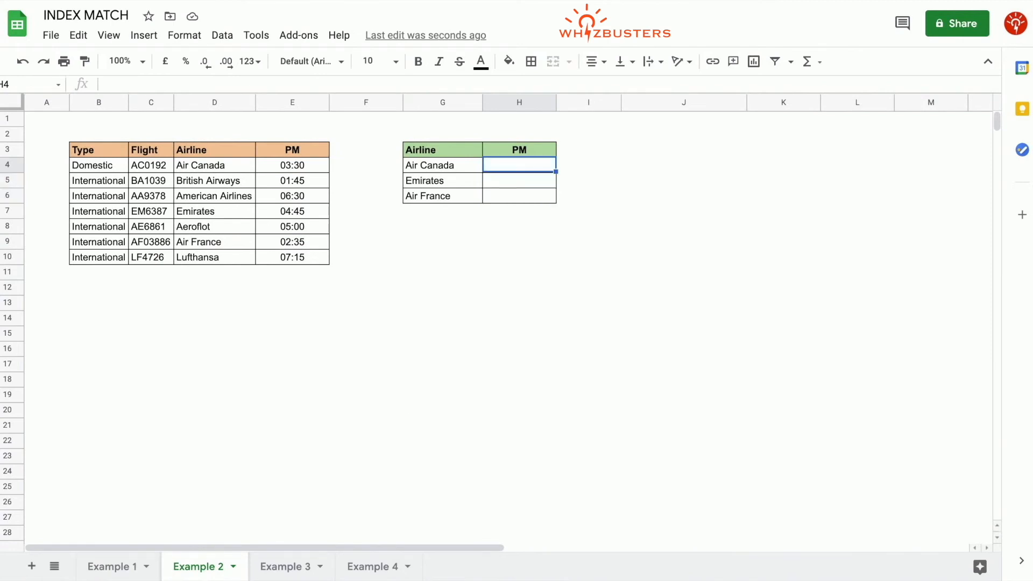
type("=index(")
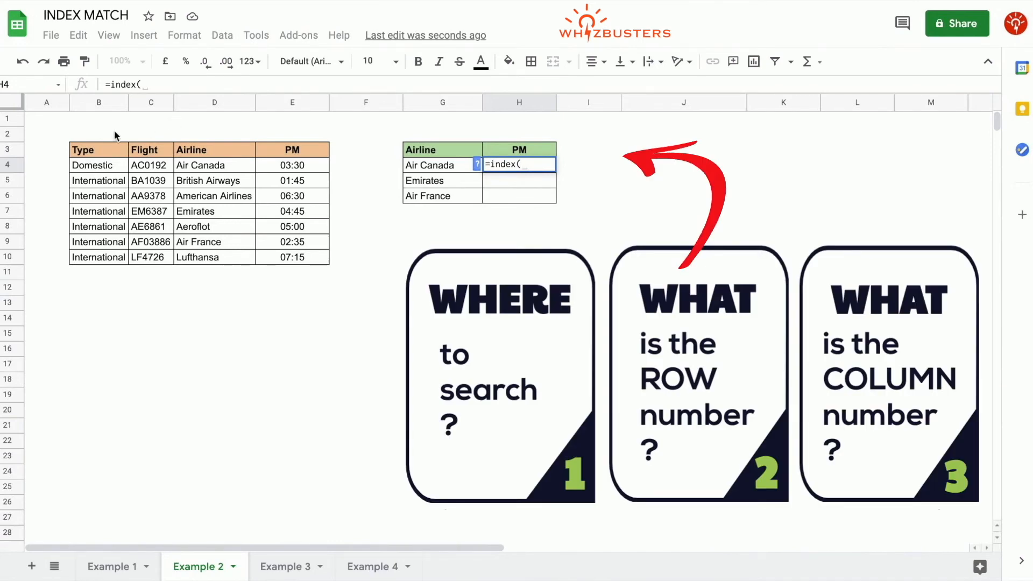
left_click(288, 168)
left_click_drag(287, 165, 287, 256)
key("F4")
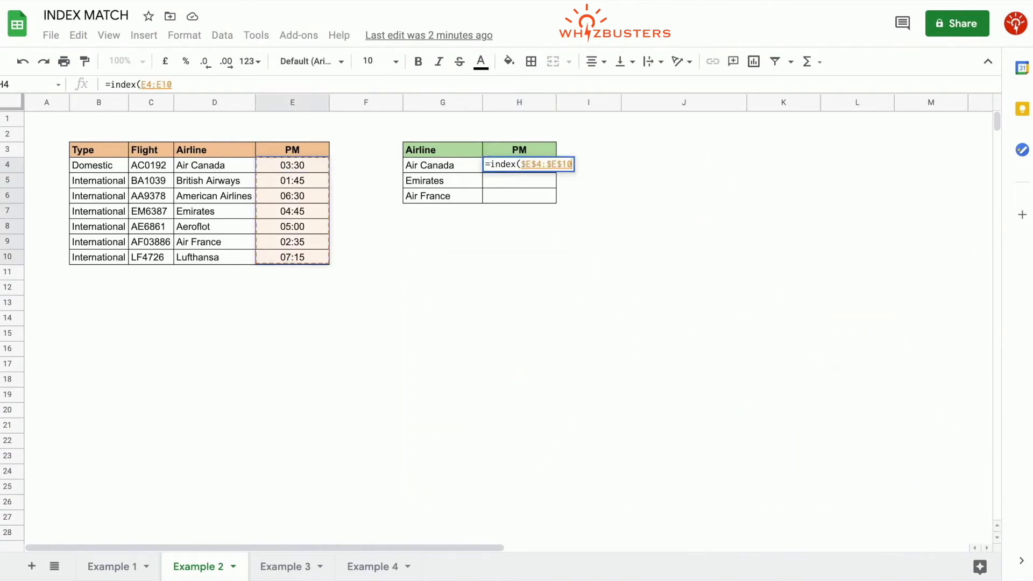
Complete H4's INDEX formula with match($G4,$D$4:$D$10,0) as the row argument, omitting the column argument.
type(",match($G4,")
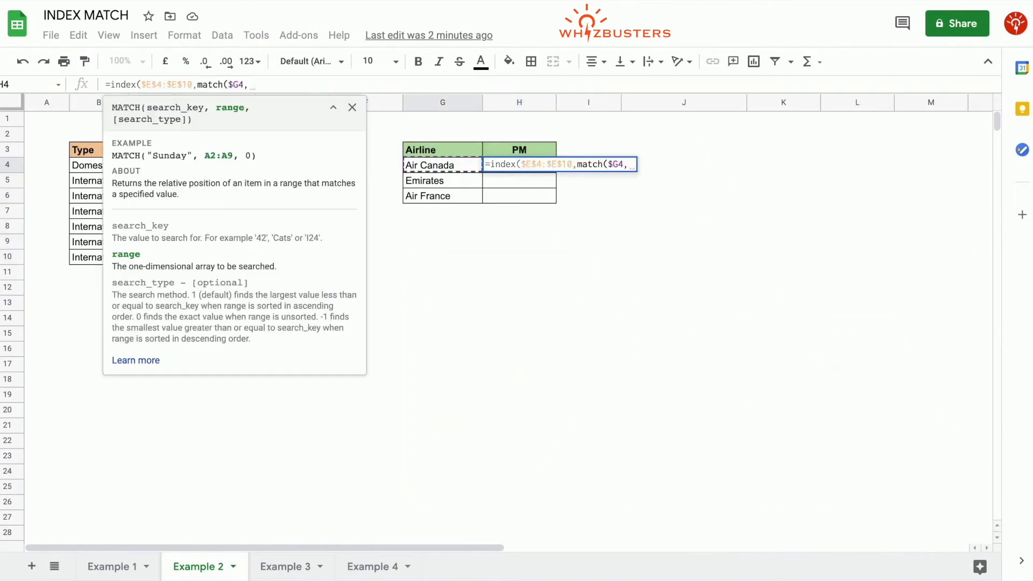
left_click(352, 108)
left_click_drag(214, 165, 228, 260)
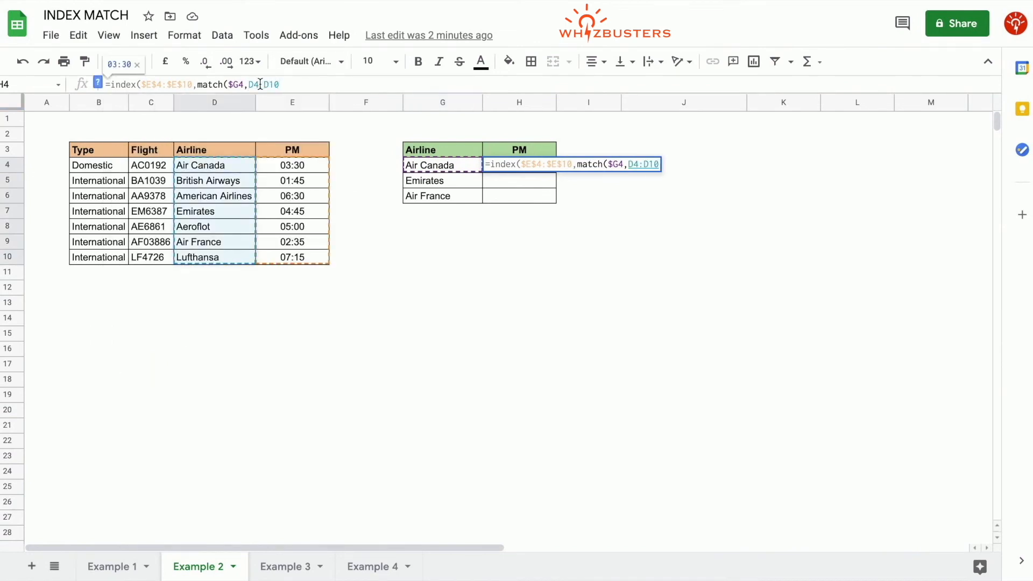
key("F4")
type(",")
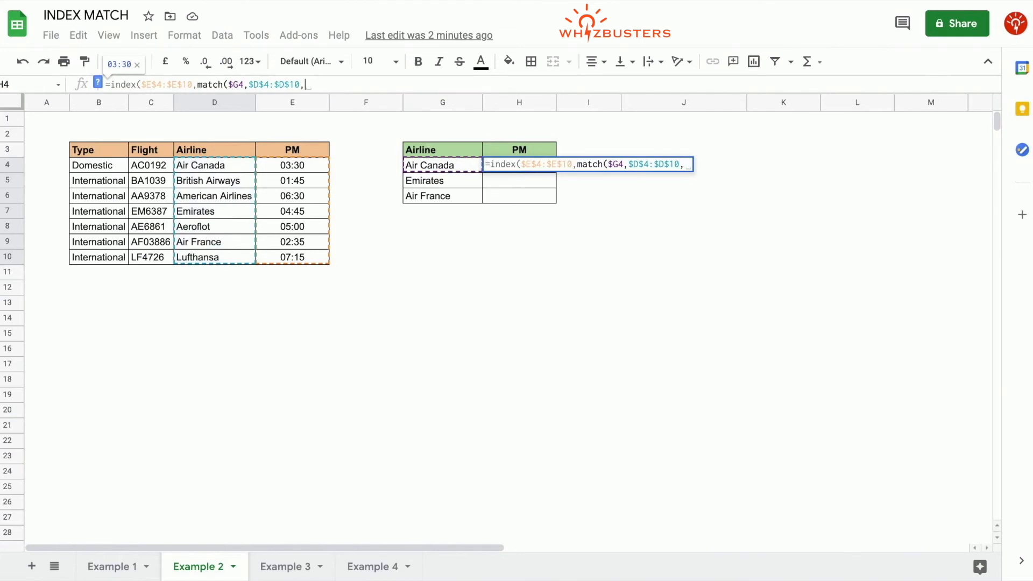
type("0")
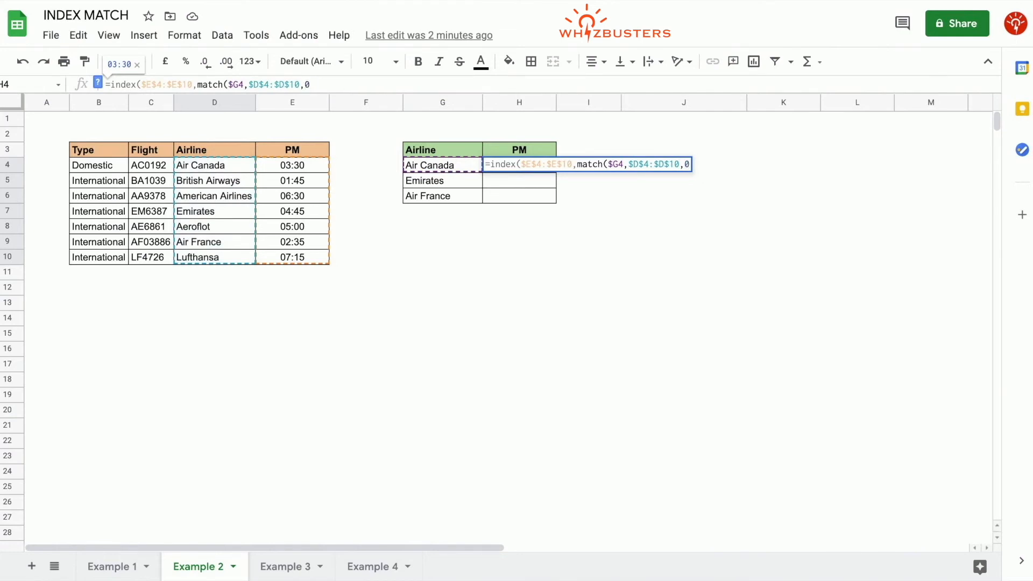
type(")")
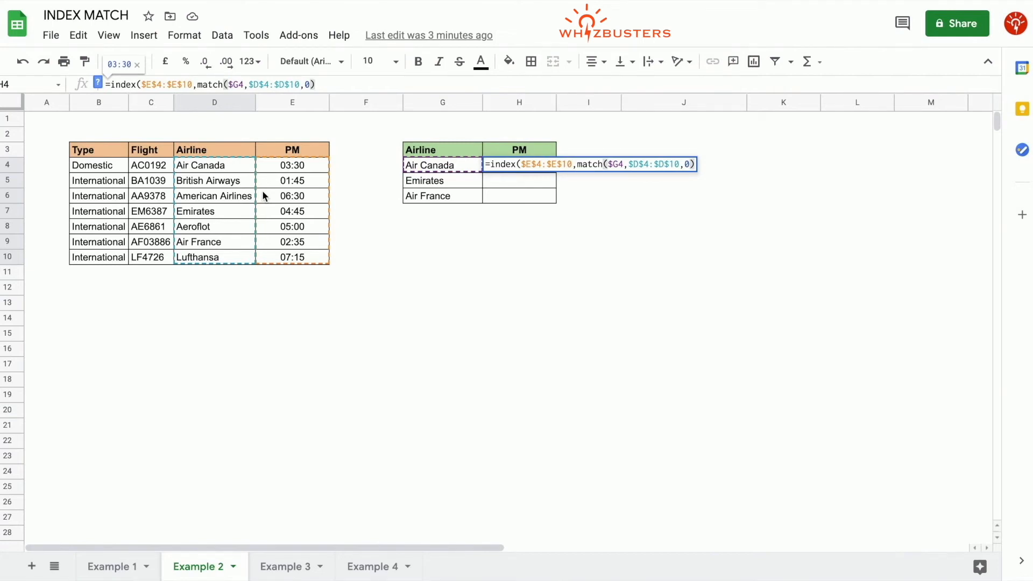
type(")")
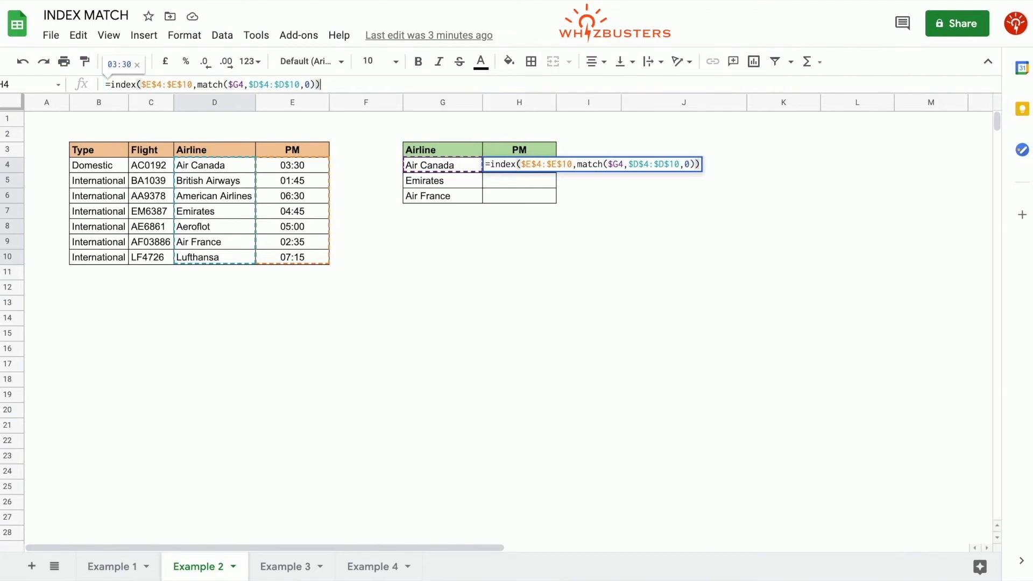
key("Return")
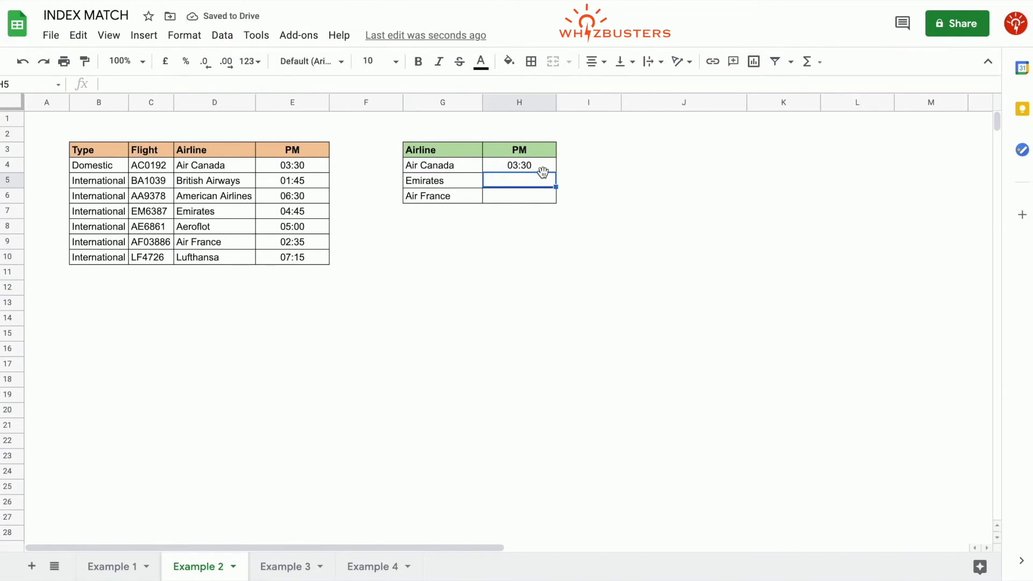
Fill the INDEX MATCH formula from H4 down to H6 and inspect the formula in H6.
left_click(540, 167)
left_click_drag(556, 172, 556, 196)
left_click(536, 197)
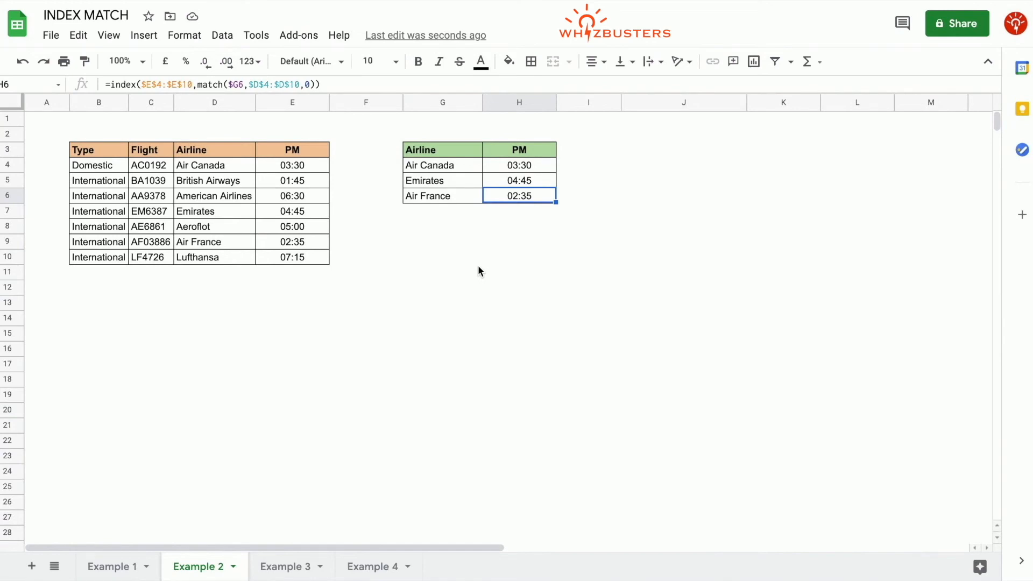
Review the range used by INDEX in G4 on the Example 1 sheet, and return to the Example 2 sheet.
left_click(113, 567)
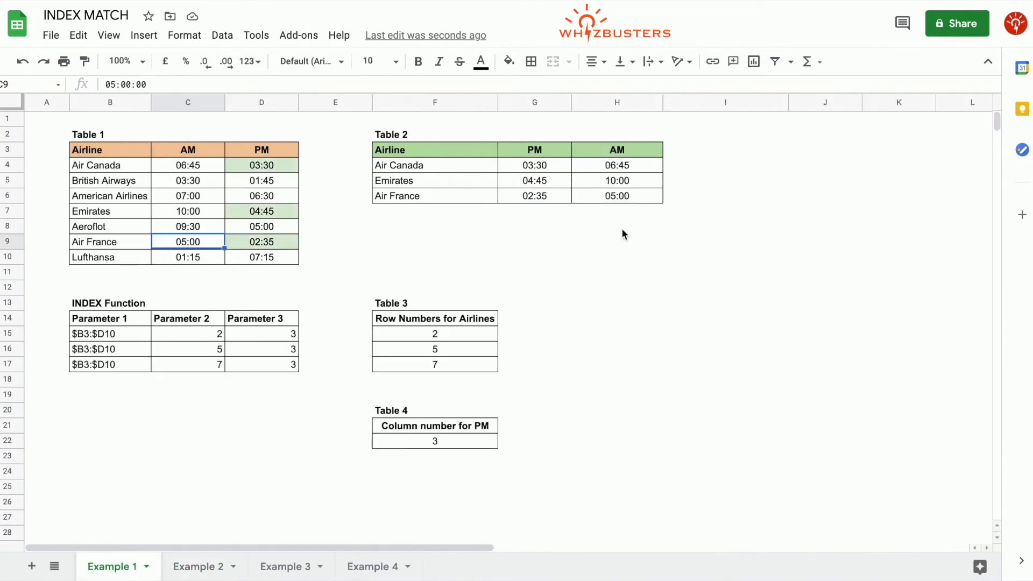
left_click(534, 166)
left_click(167, 83)
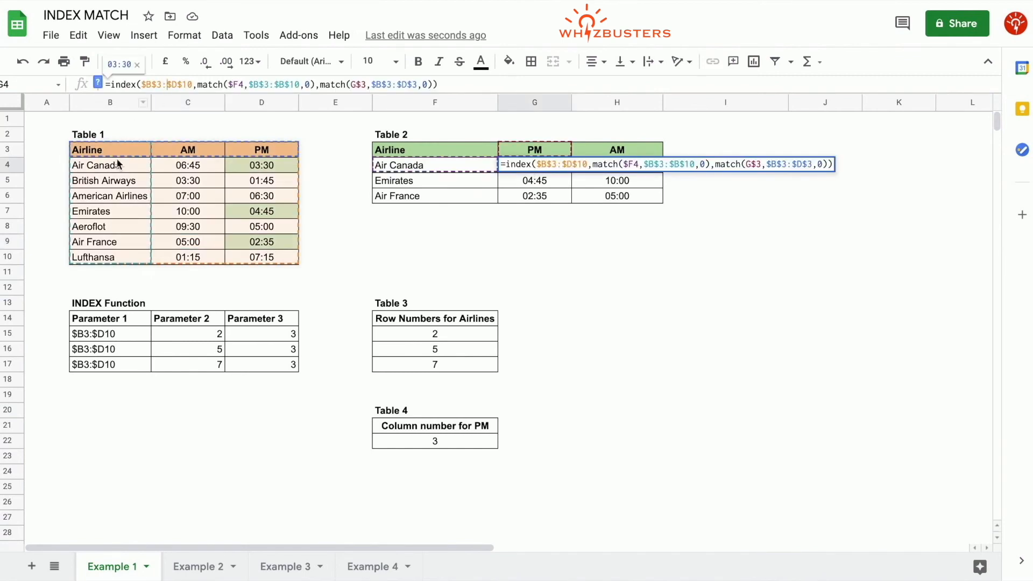
key("Escape")
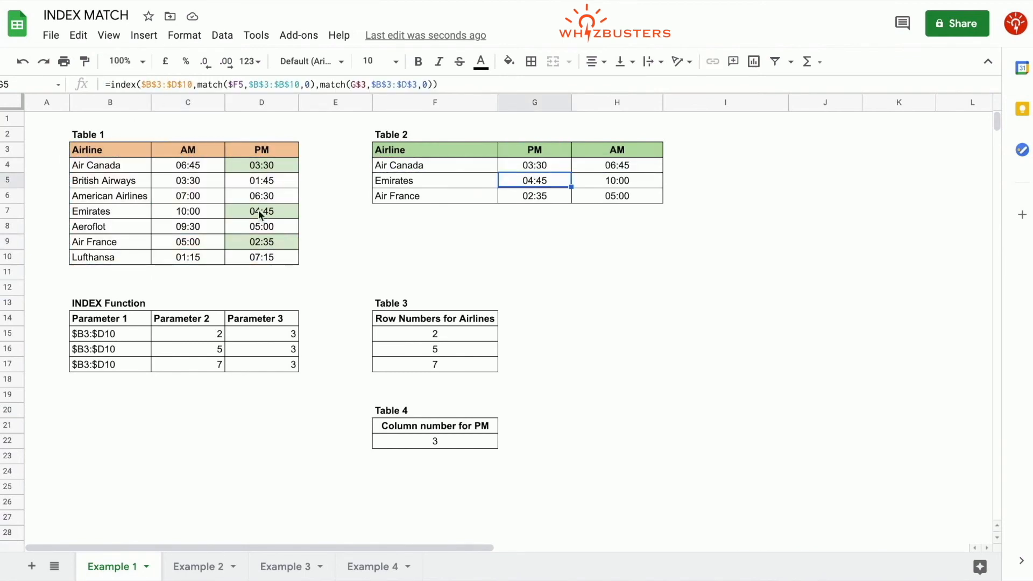
left_click(203, 565)
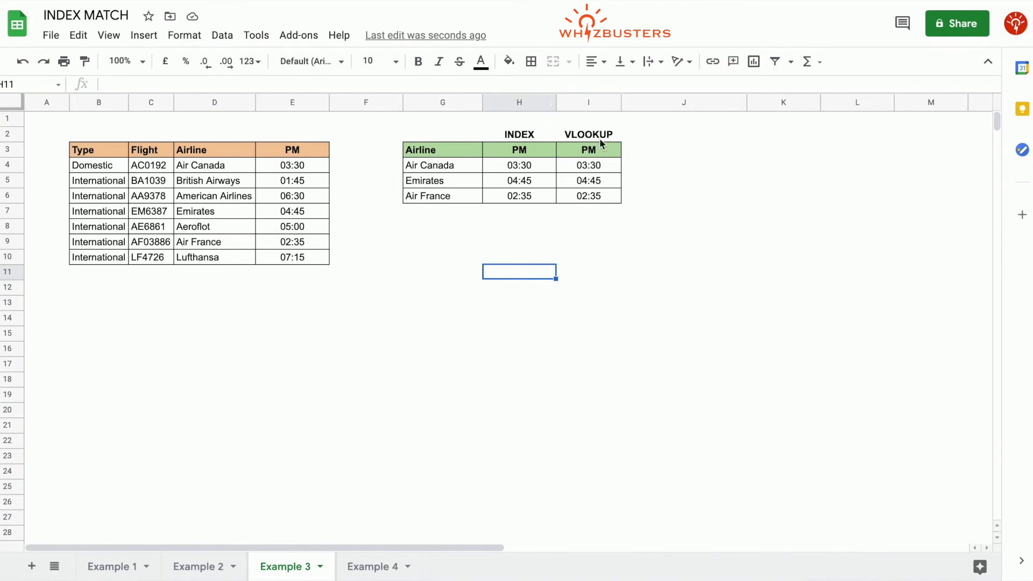
Examine the ranges used by the INDEX MATCH formula in H4 on the Example 3 sheet.
left_click(529, 166)
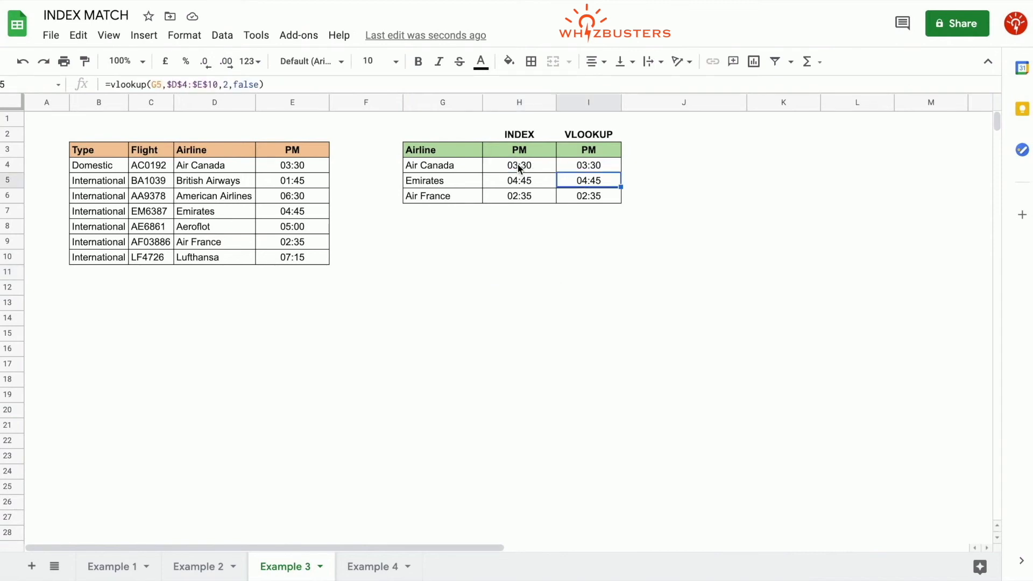
left_click(518, 164)
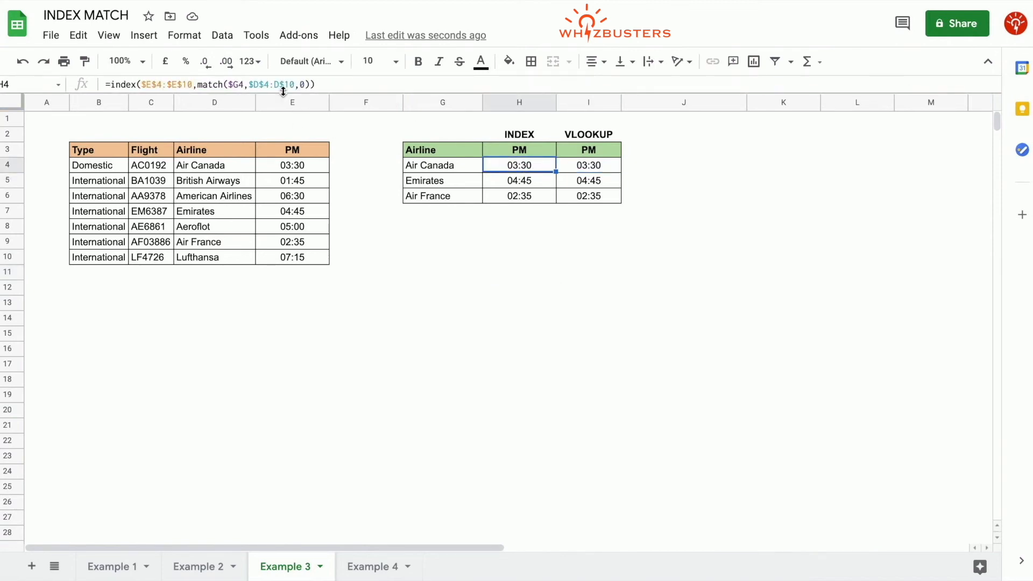
left_click(188, 86)
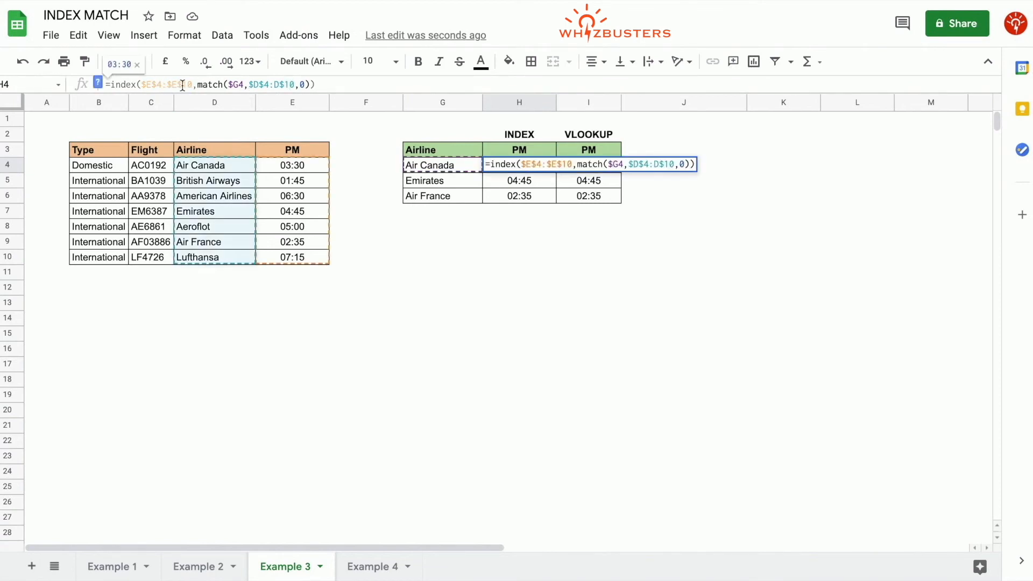
key("Return")
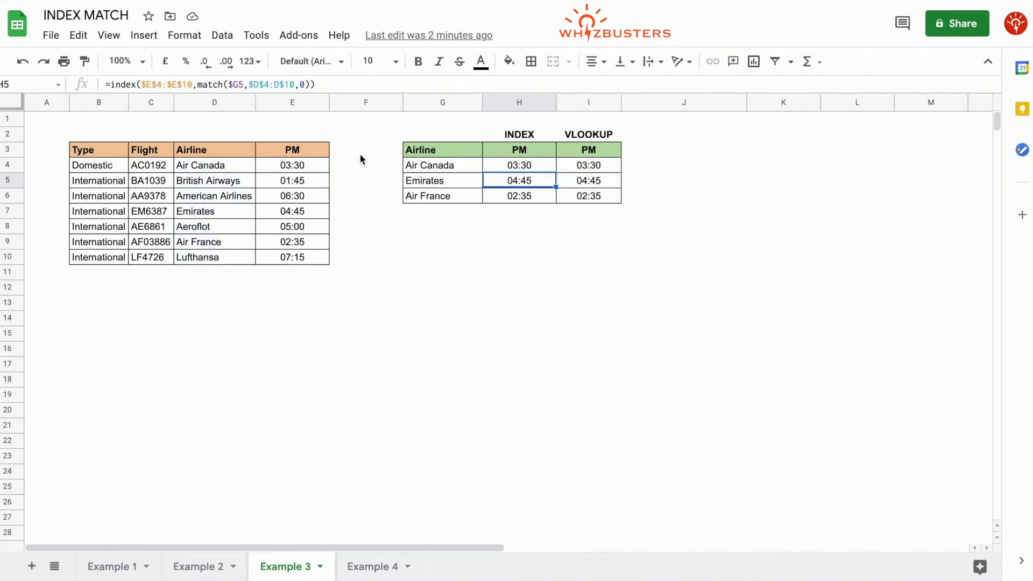
Insert one column between Airline and PM in Example 3's source table and inspect the INDEX and VLOOKUP formulas for Air Canada.
left_click(273, 102)
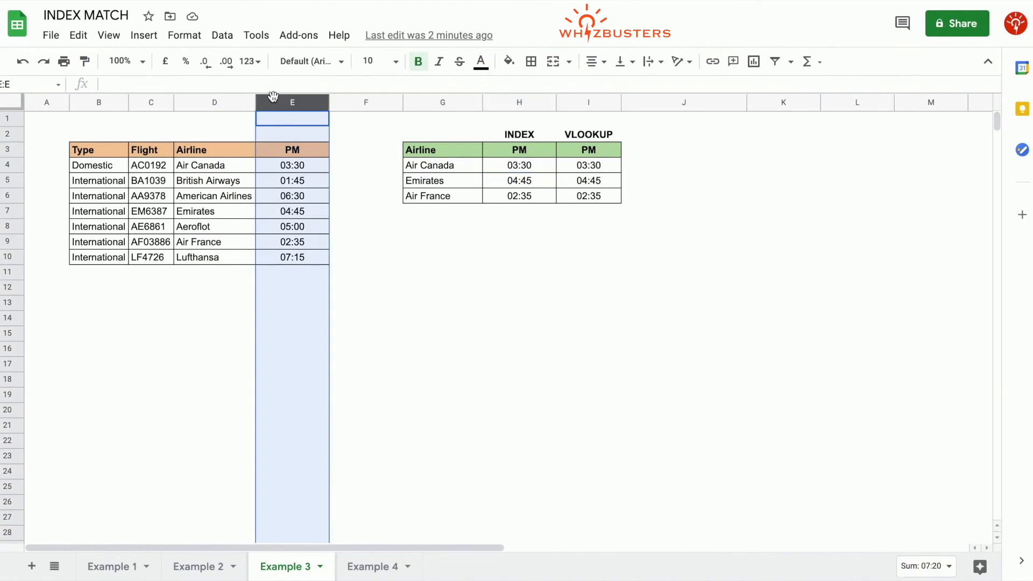
right_click(273, 102)
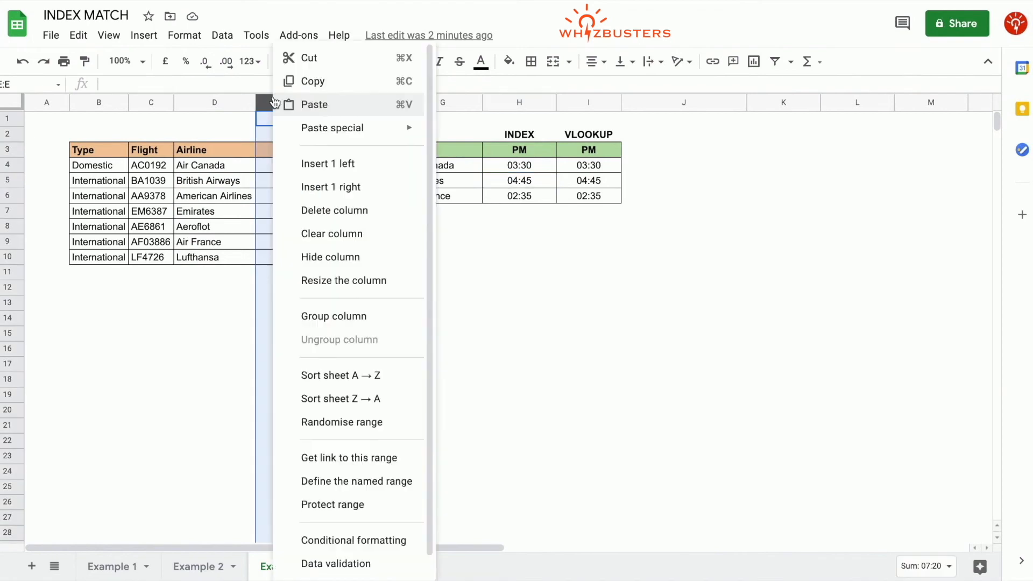
left_click(322, 167)
left_click(517, 180)
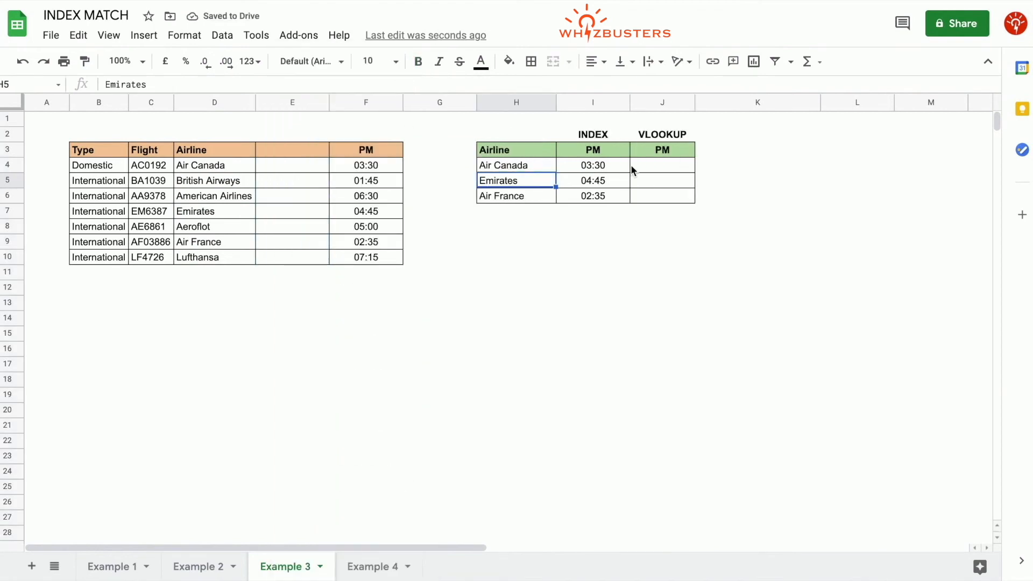
left_click(610, 169)
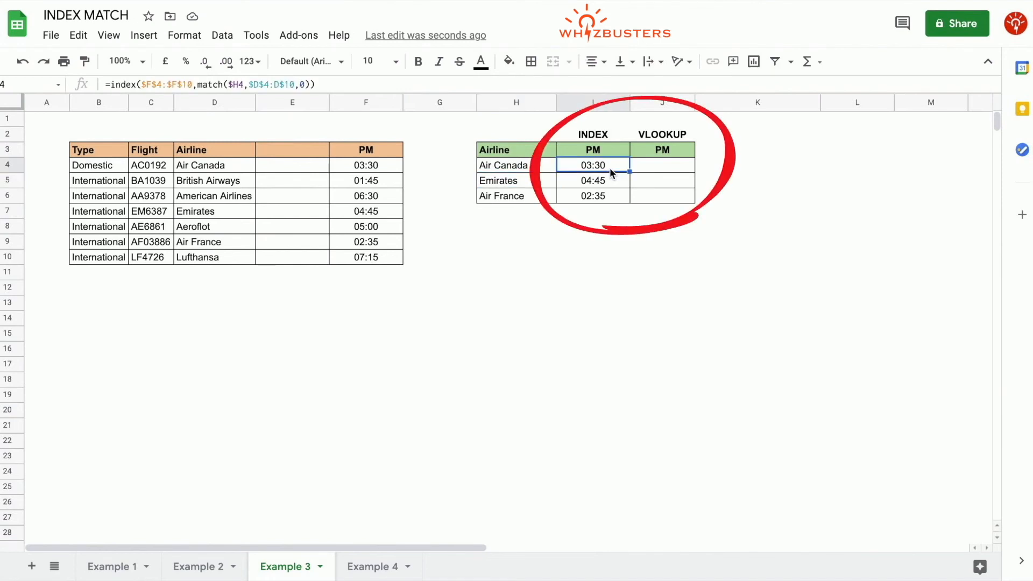
left_click(676, 171)
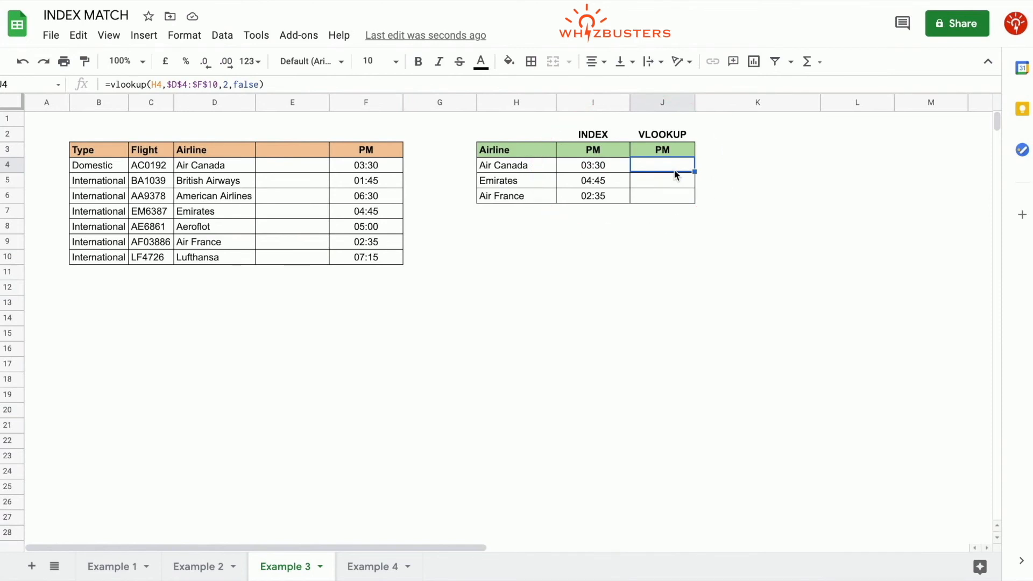
Compare the ranges used by the VLOOKUP formula in J4 and the INDEX MATCH formula in I4 with the source table.
left_click(221, 85)
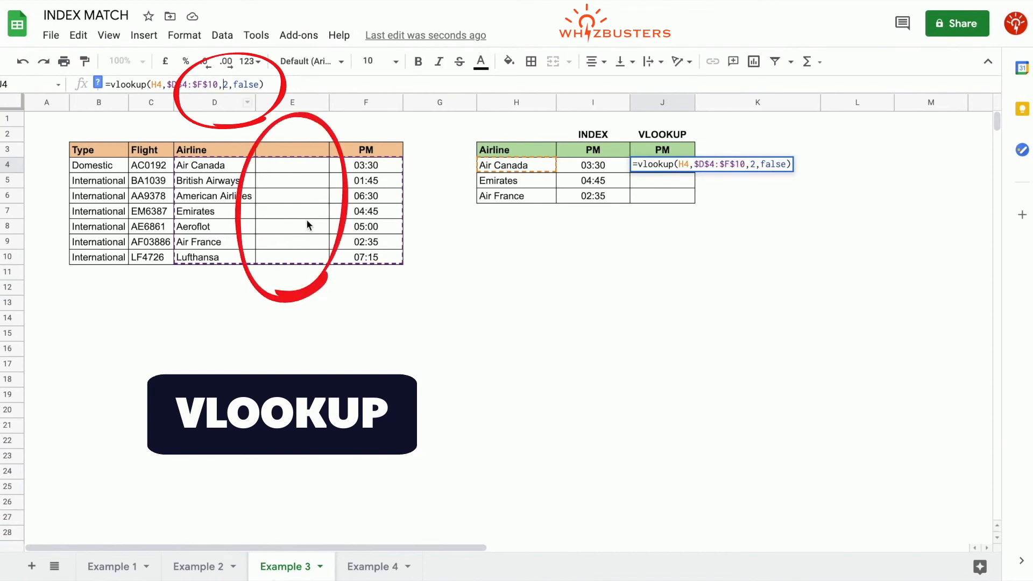
key("Return")
left_click(605, 164)
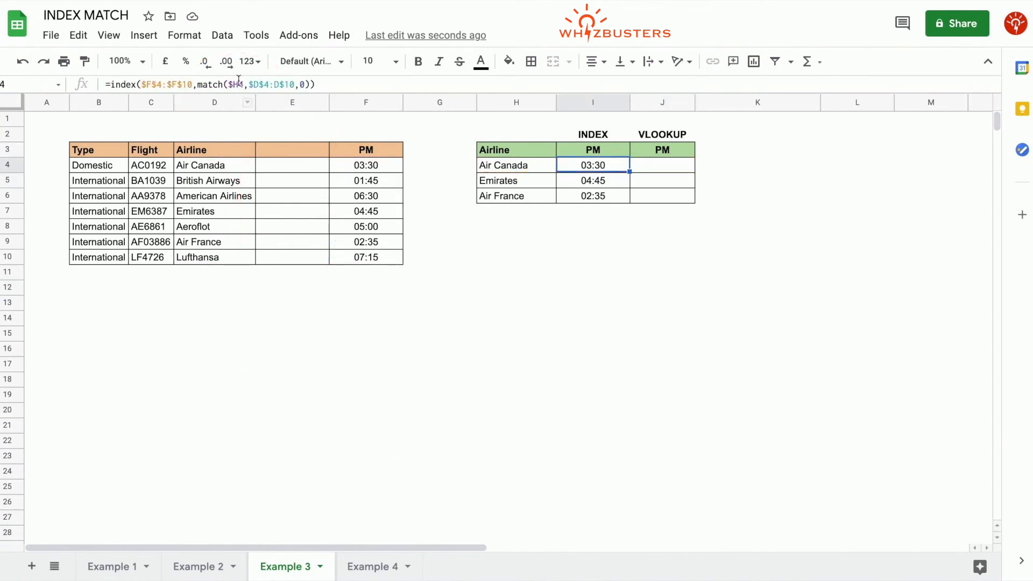
left_click(245, 84)
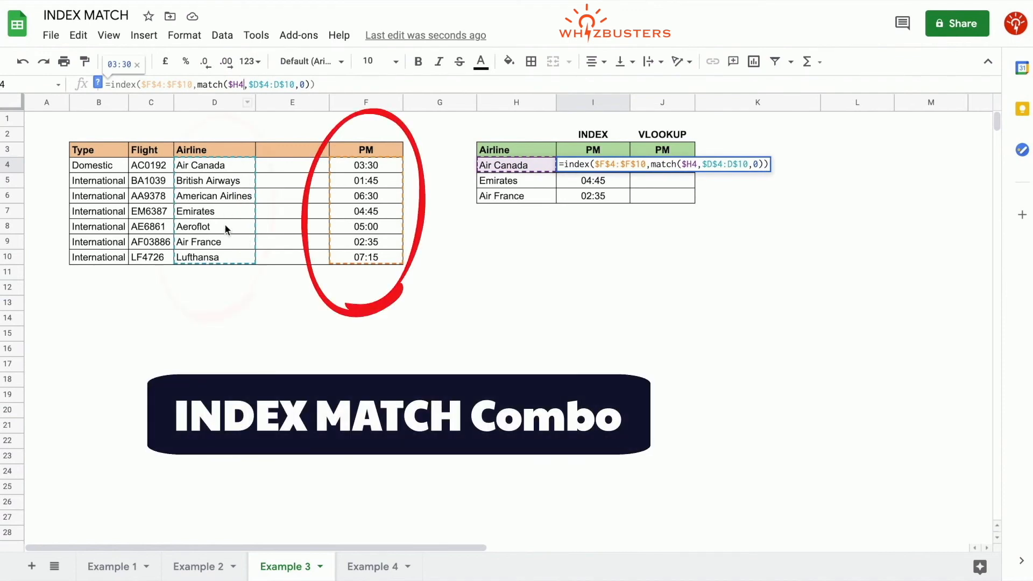
key("Return")
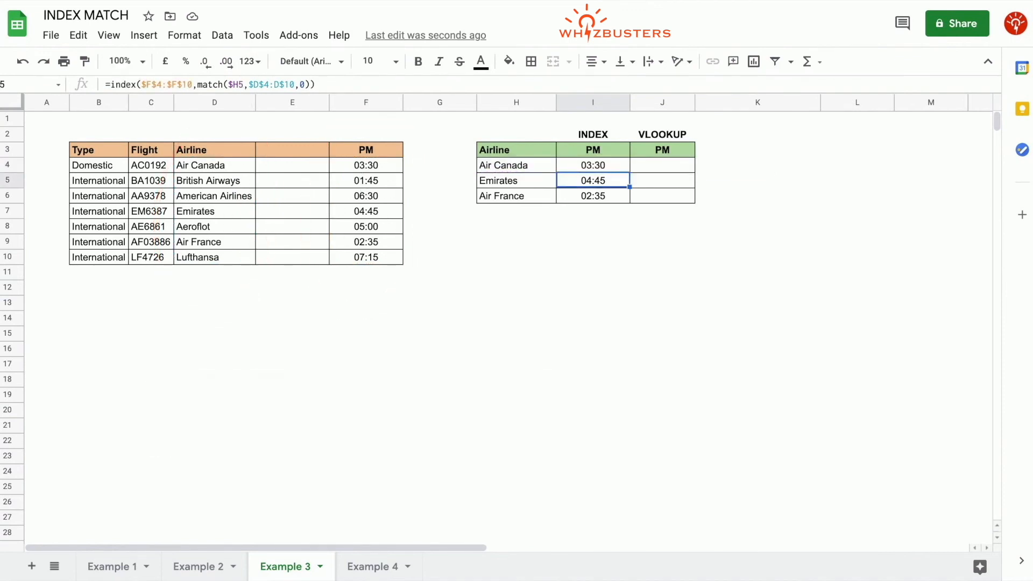
On the Example 4 sheet, begin an INDEX formula in H4 with the absolute Flight range $C$4:$C$10 as reference.
left_click(373, 567)
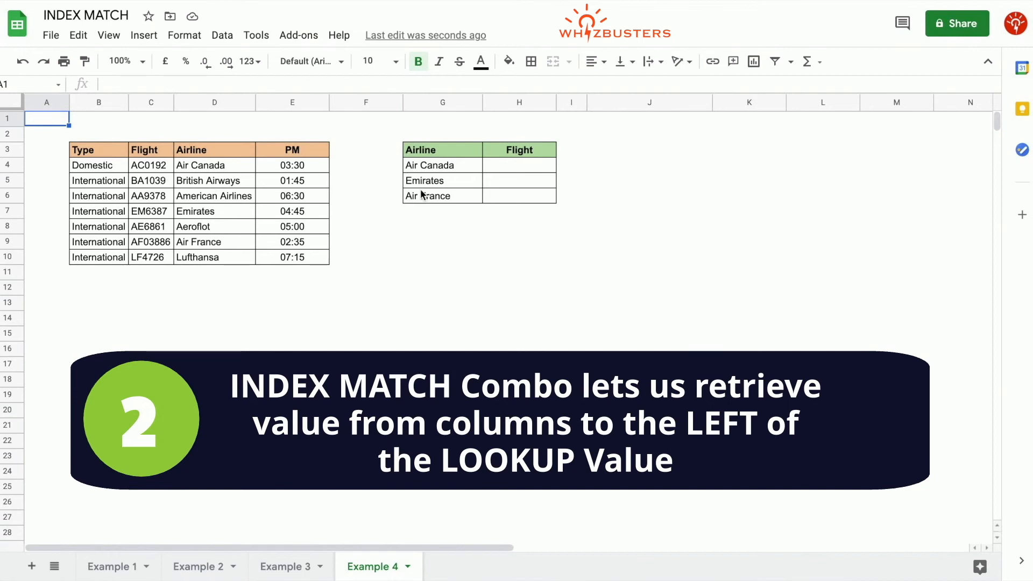
left_click(527, 166)
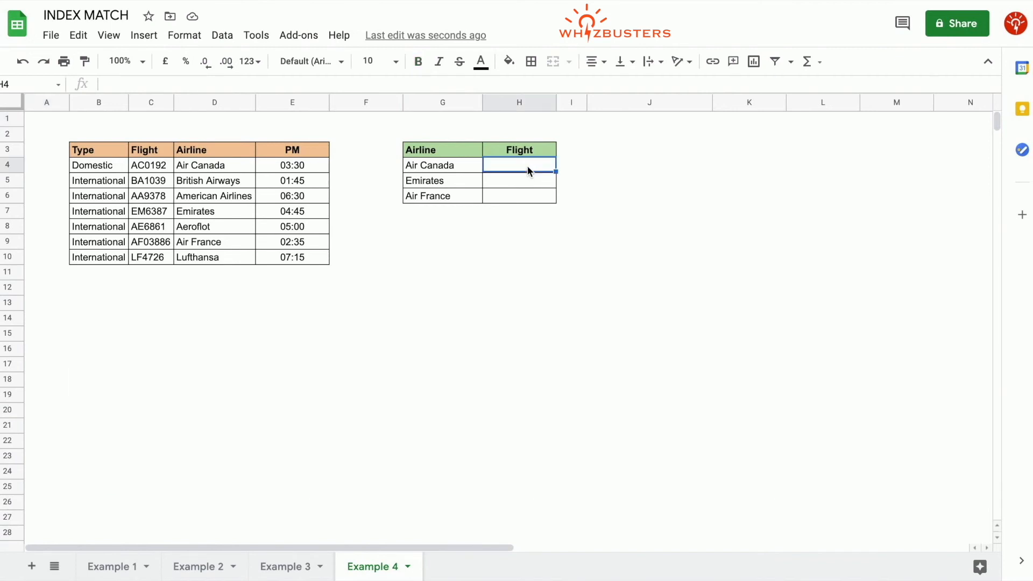
type("=index(")
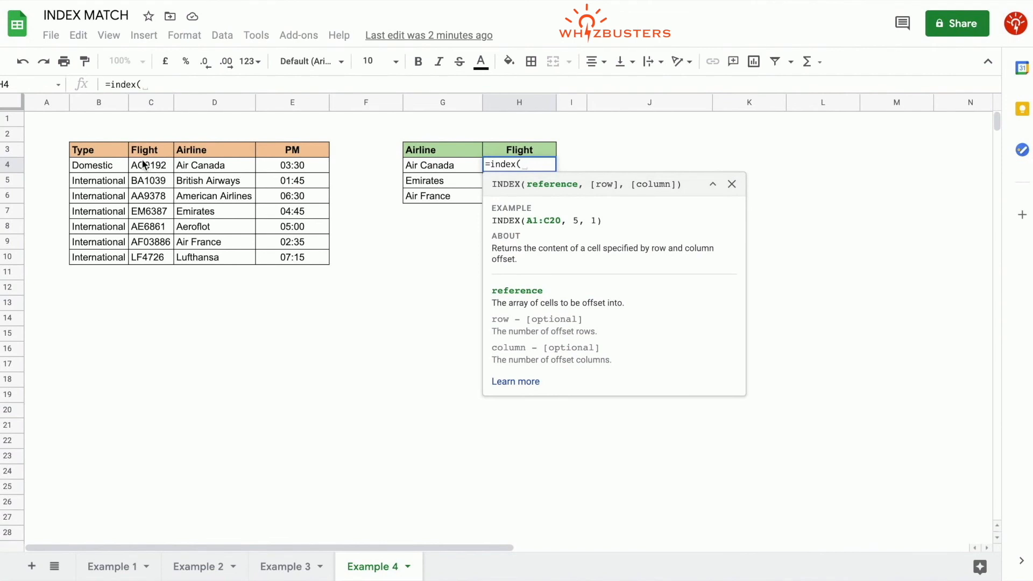
left_click_drag(141, 166, 141, 260)
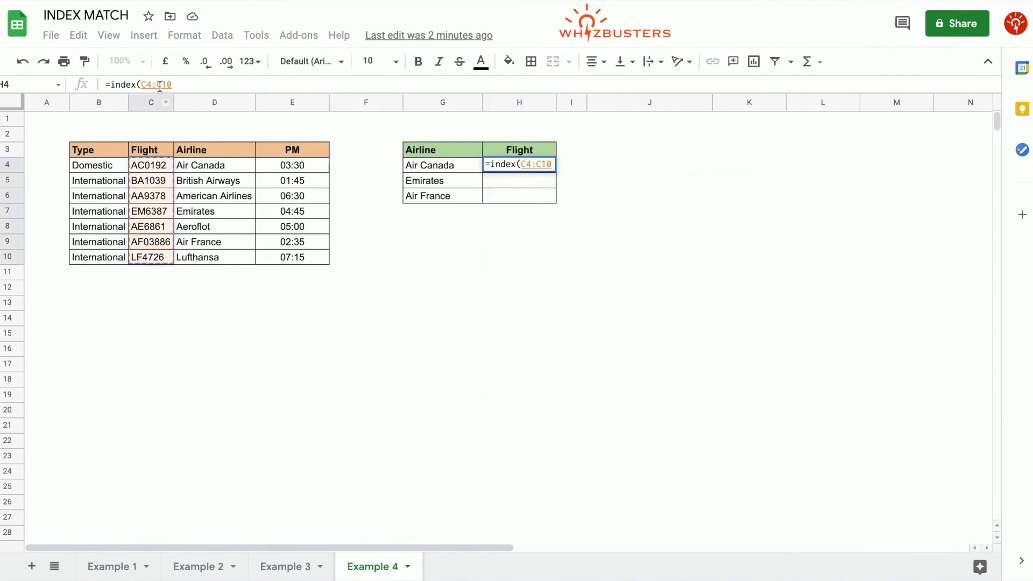
key("F4")
type(",")
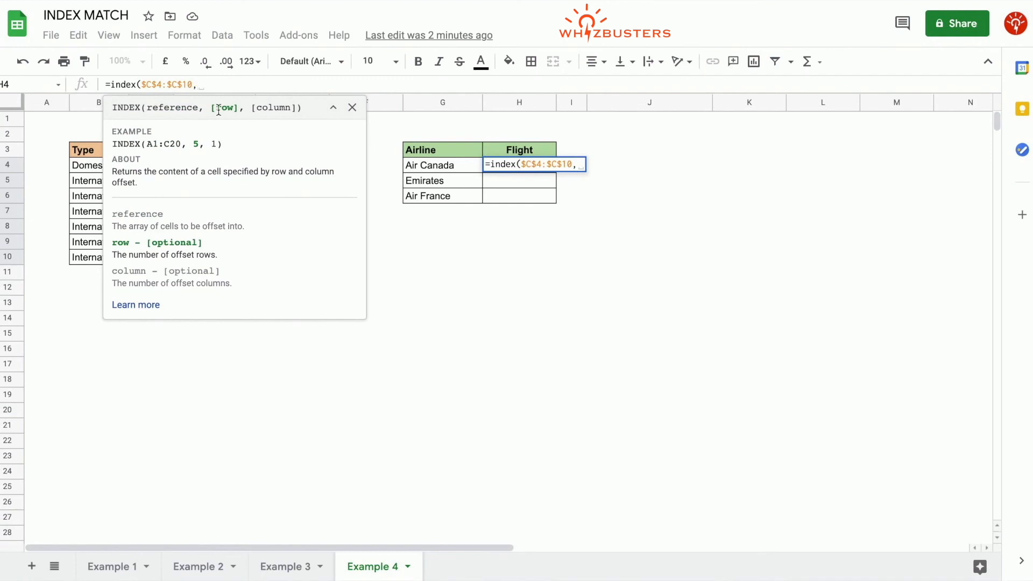
Complete H4's formula with an exact MATCH of G4 in $D$4:$D$10 using search type 0, and autofill it to H6.
type("match")
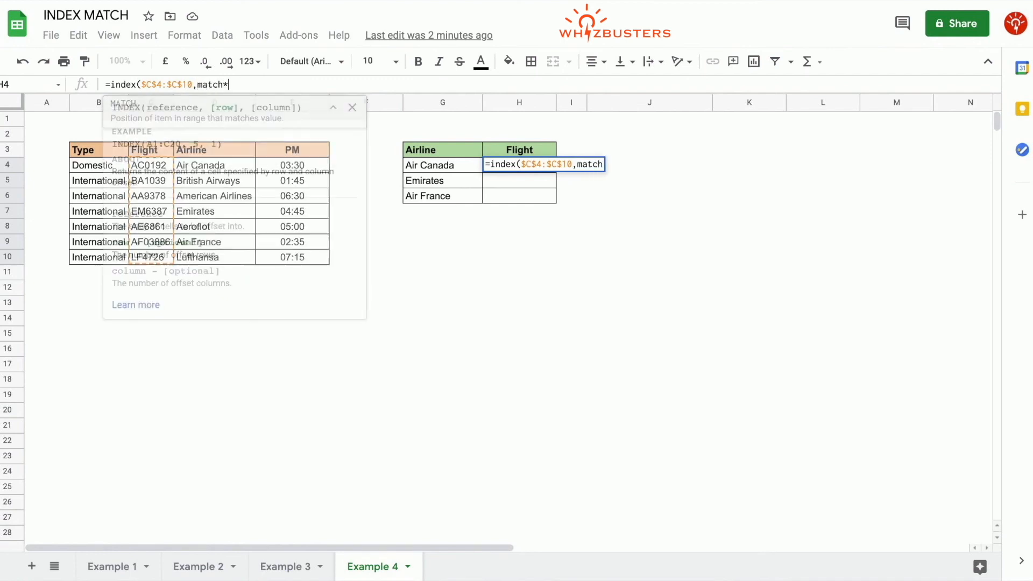
type("(")
left_click(448, 163)
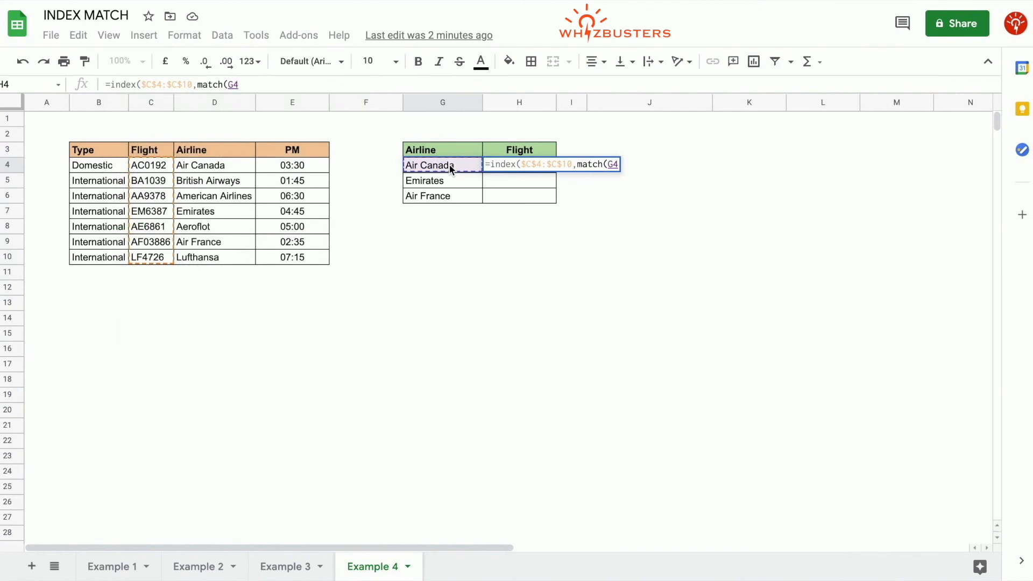
type(",")
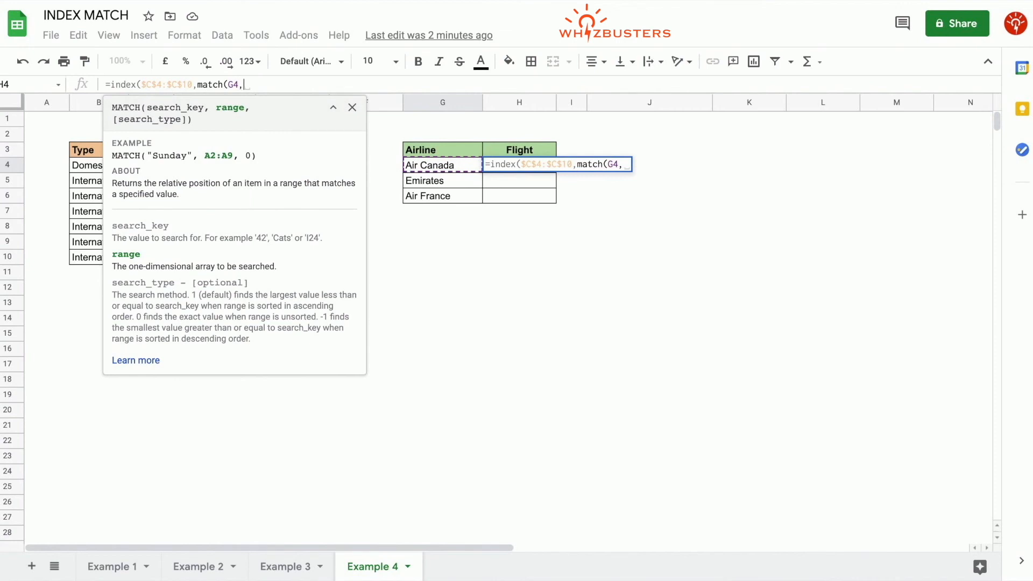
left_click(352, 108)
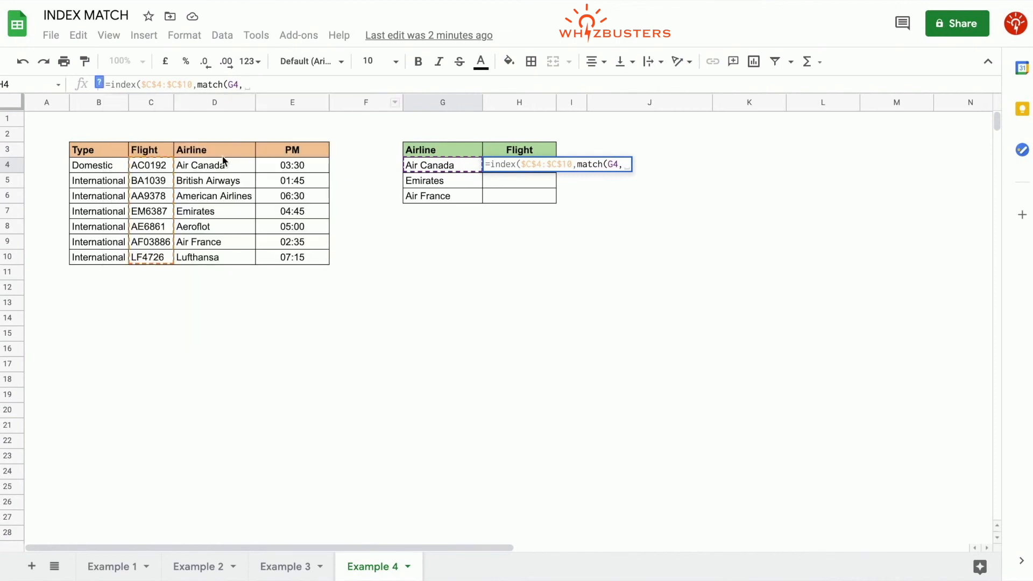
left_click_drag(224, 167, 219, 253)
key("F4")
type(",0")
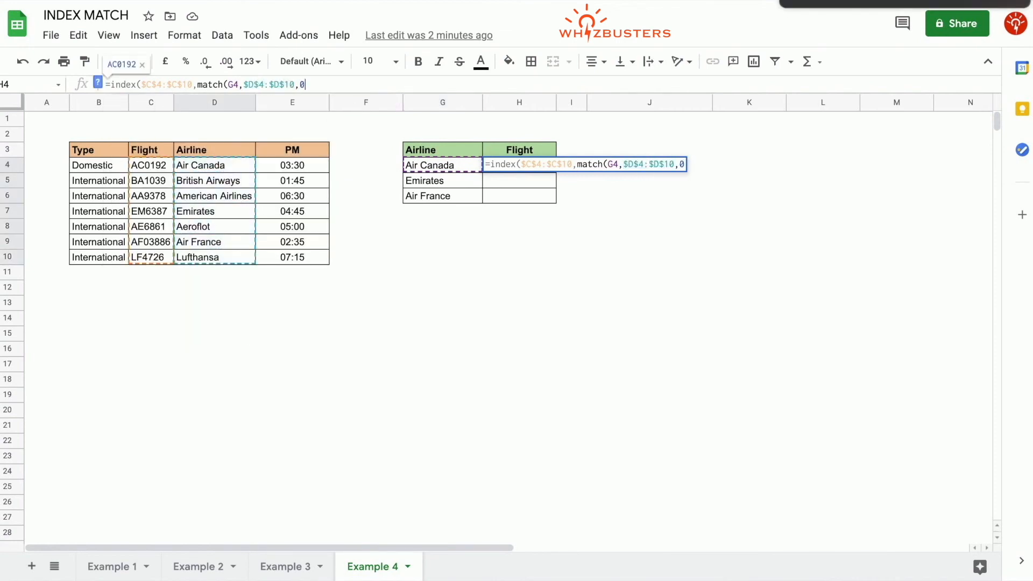
type(")")
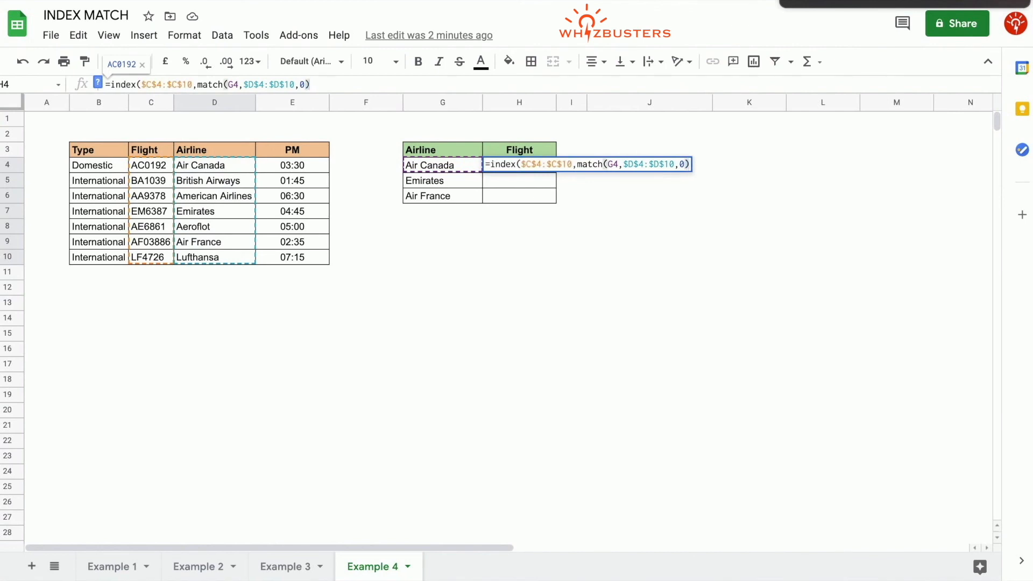
key("Return")
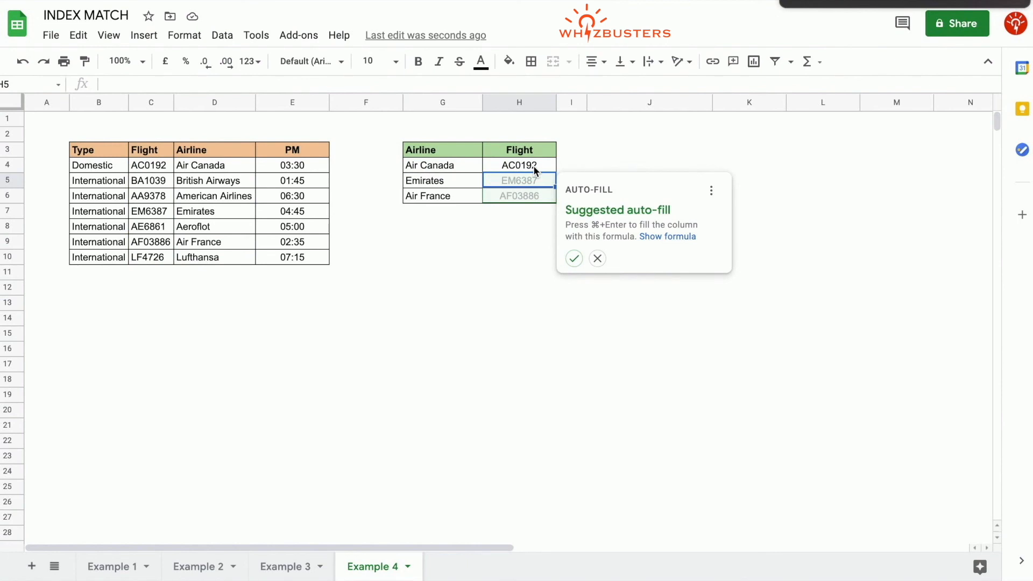
left_click(574, 259)
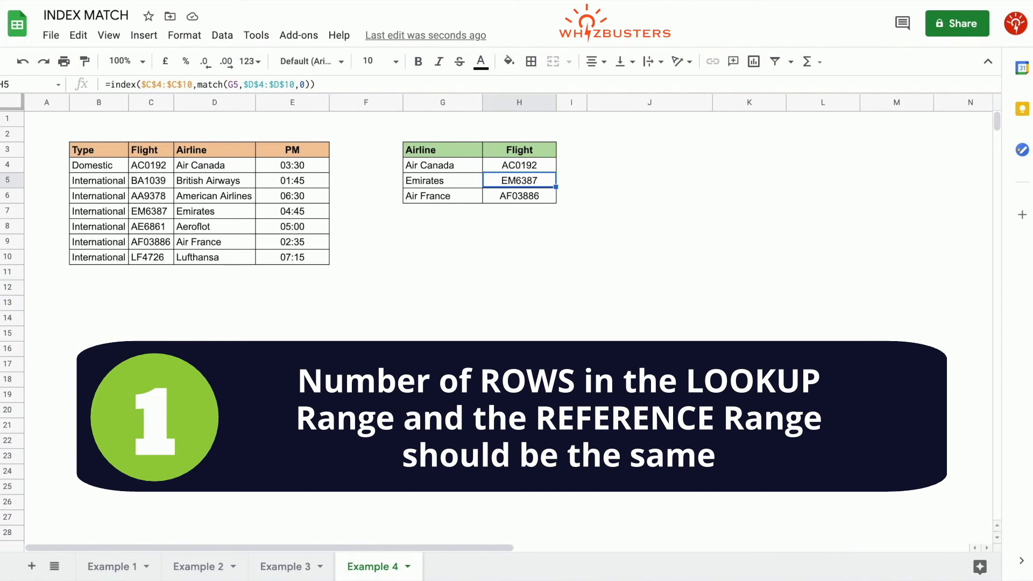
Shorten the INDEX reference range in H4 to $C$4:$C$8 and fill the formula down to H6.
left_click(463, 163)
double_click(518, 166)
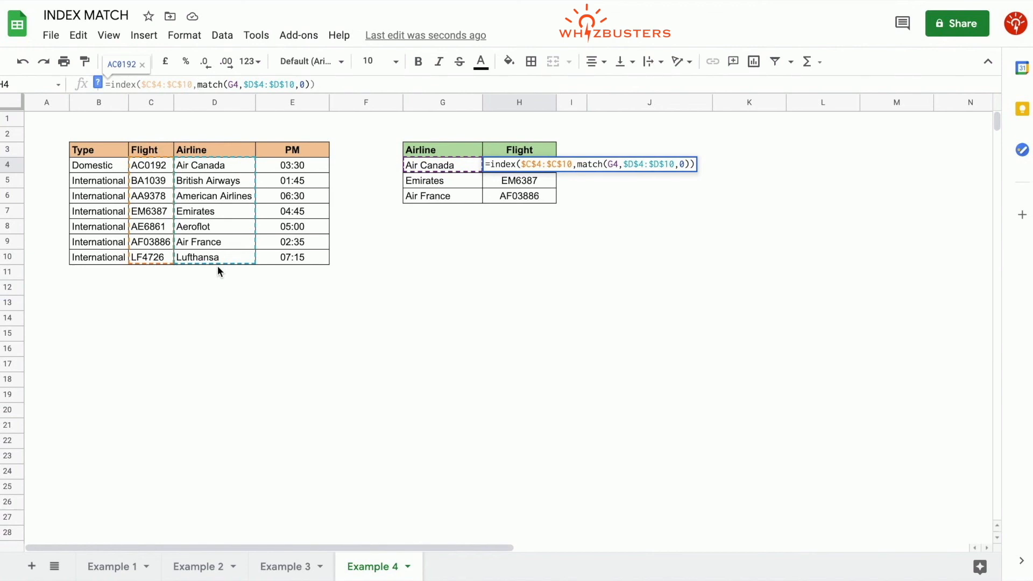
left_click(192, 84)
key("BackSpace")
key("BackSpace")
type("8")
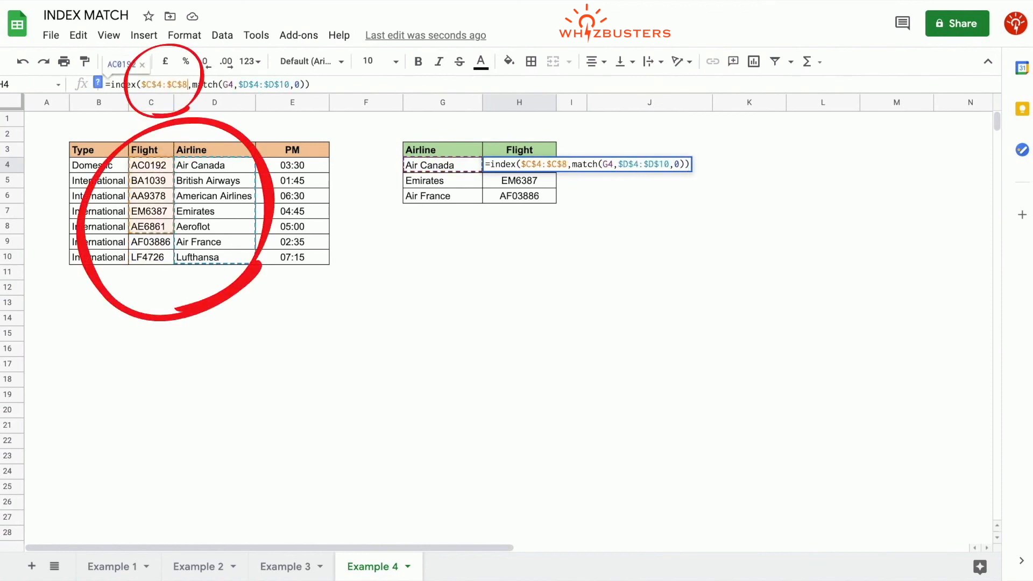
key("Return")
left_click_drag(555, 171, 556, 200)
left_click(532, 199)
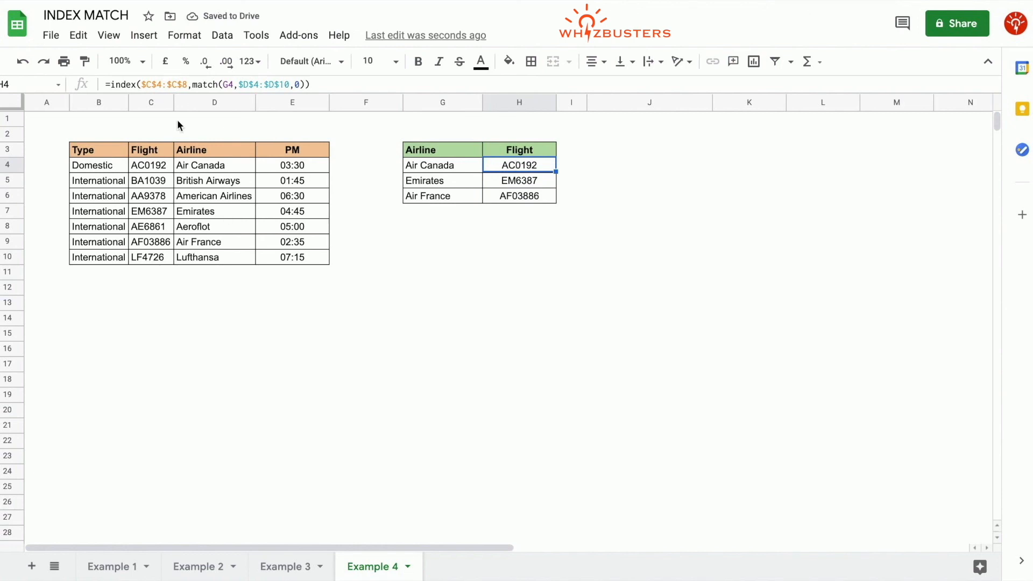
Shorten the MATCH lookup range in H4 to $D$4:$D$8 and fill the formula down to H6.
left_click(290, 84)
key("BackSpace")
key("BackSpace")
type("8")
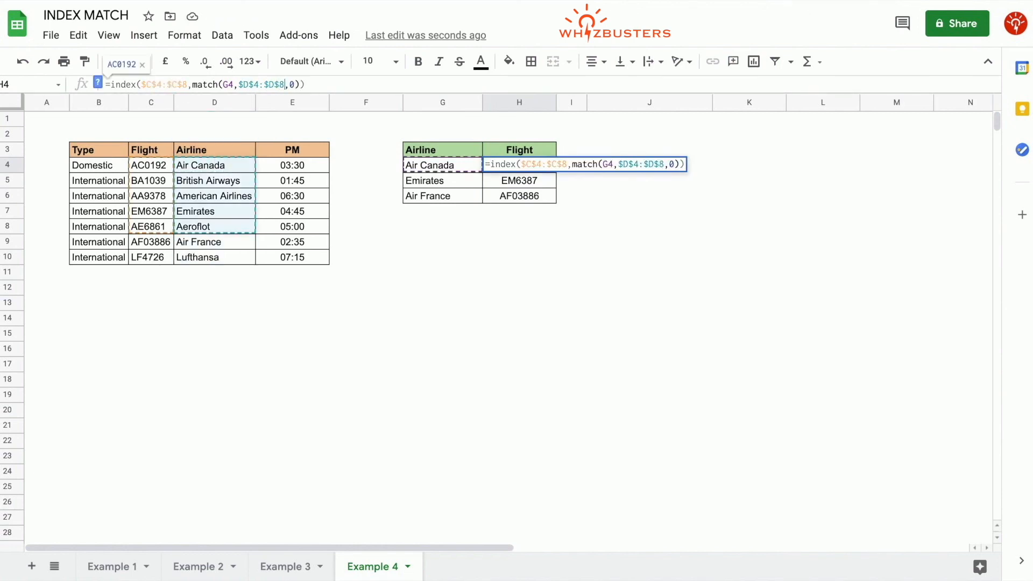
key("Return")
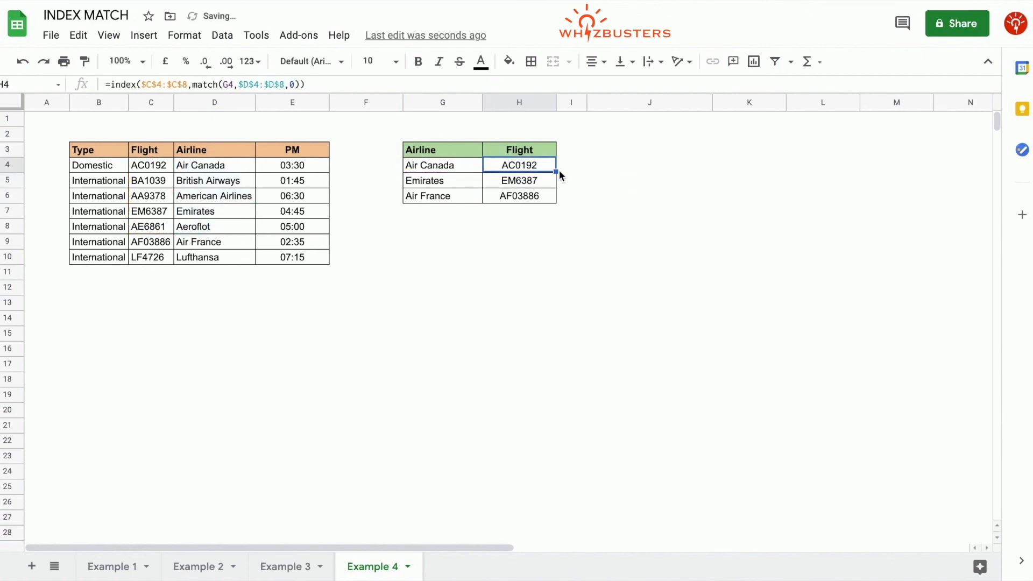
left_click_drag(557, 171, 541, 199)
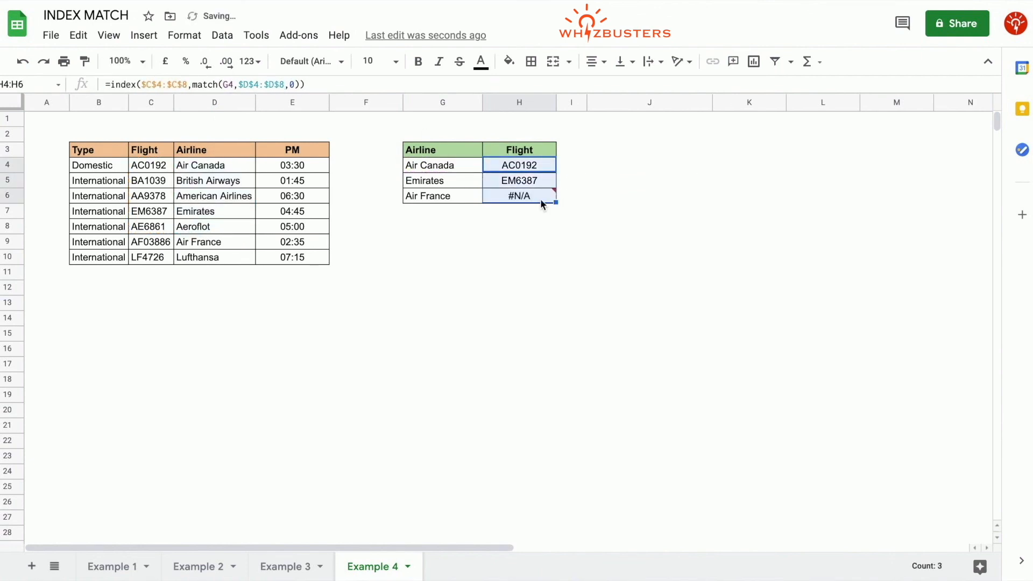
Examine the error and the ranges used by the Air France formula in H6.
left_click(531, 199)
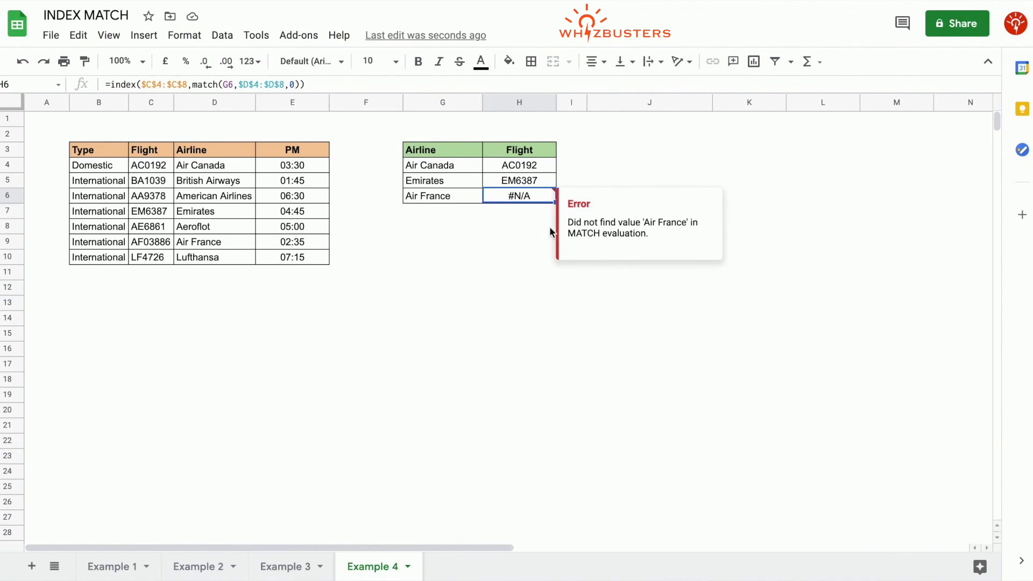
left_click(274, 85)
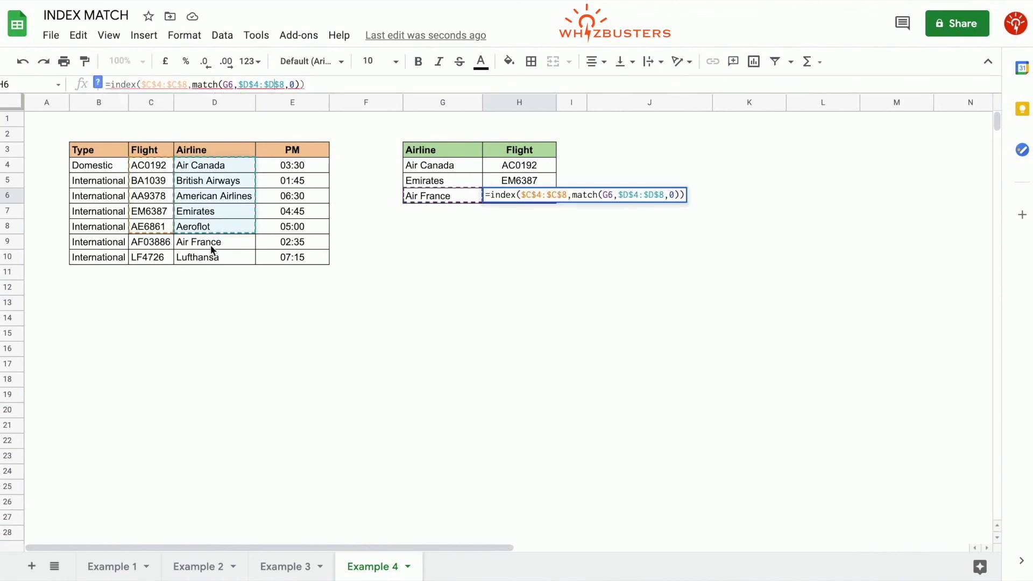
key("Return")
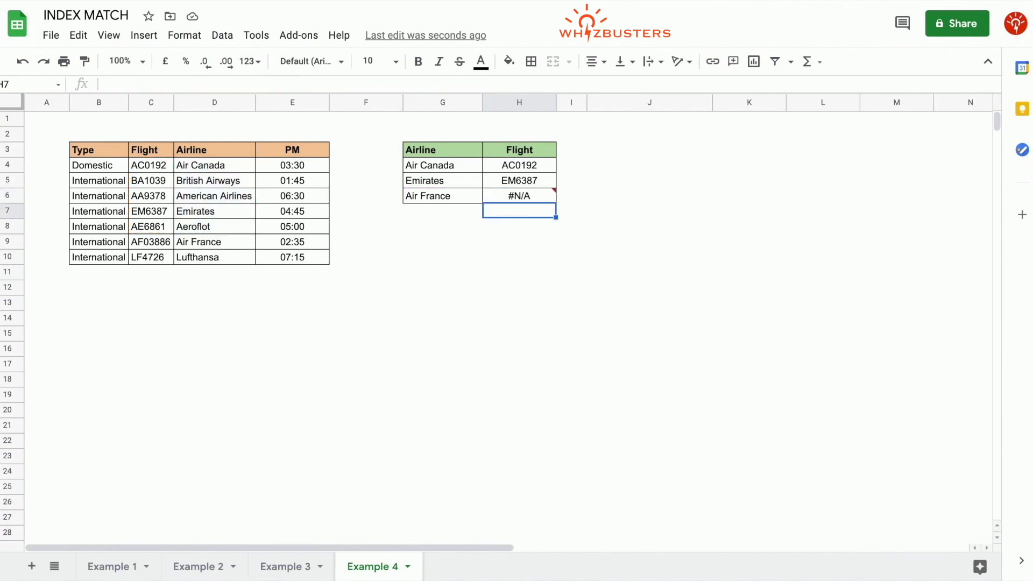